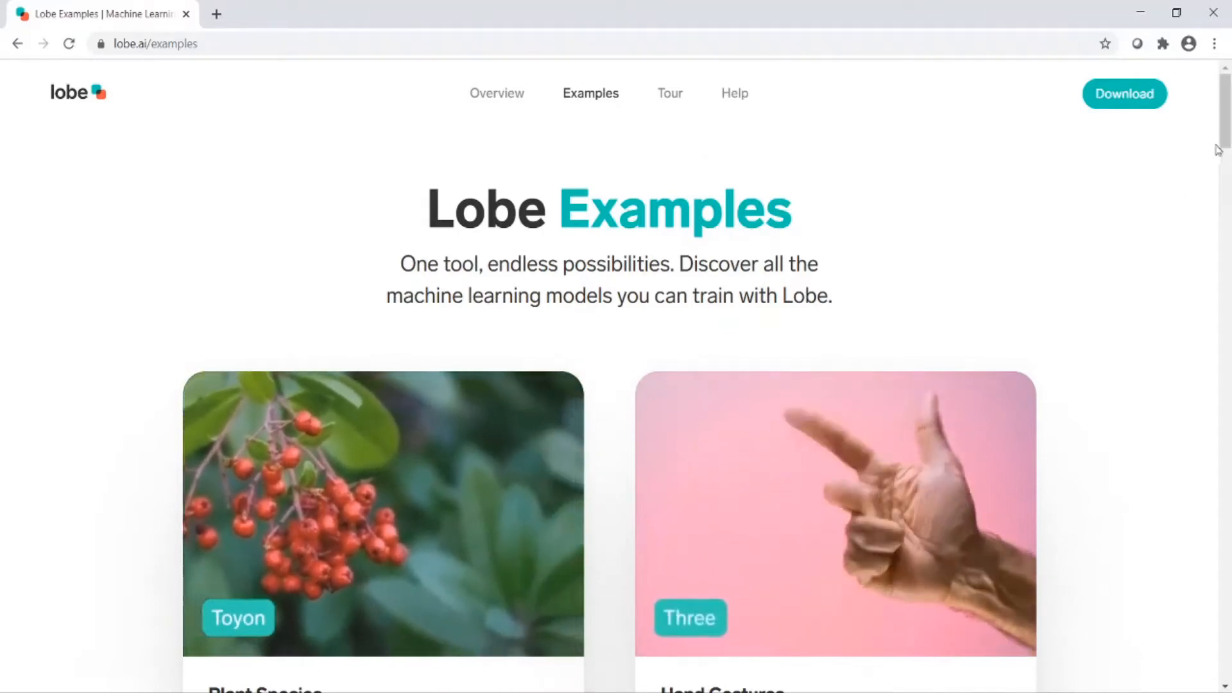
Look through the Lobe example projects, from Plant Species down to Baby Monitor and Smart Checkout
{"action": "left_click_drag", "start_coordinate": [1223, 148], "coordinate": [1228, 190]}
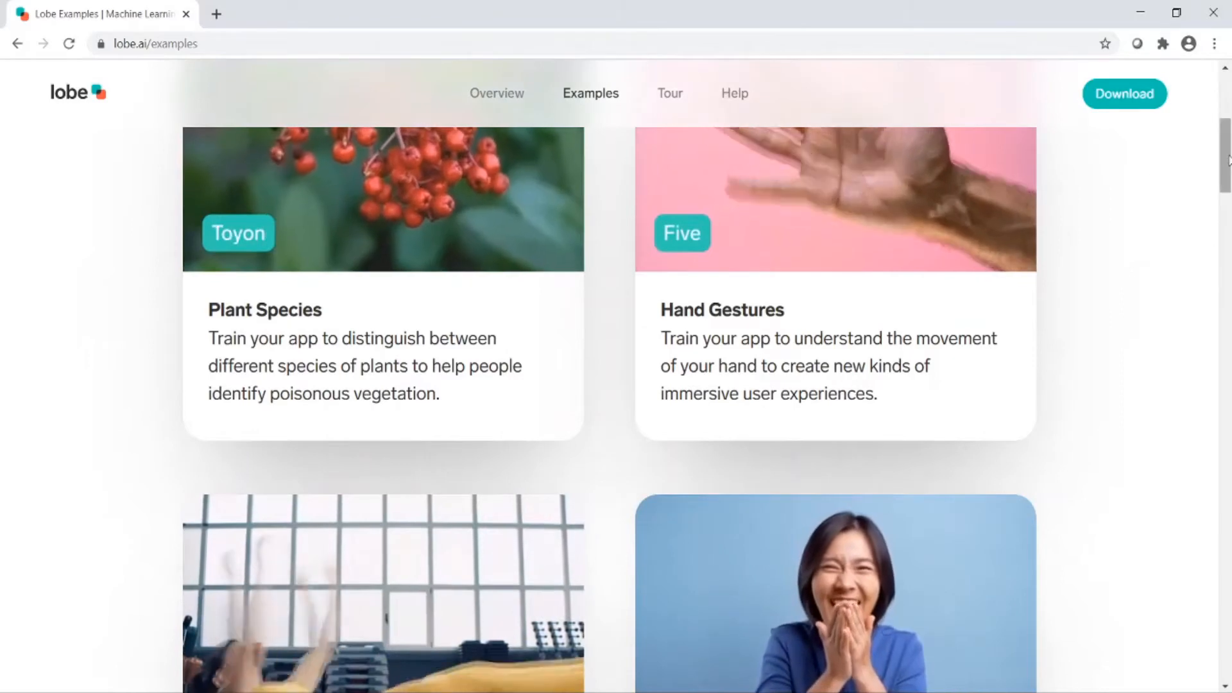
{"action": "left_click_drag", "start_coordinate": [1229, 160], "coordinate": [1229, 210]}
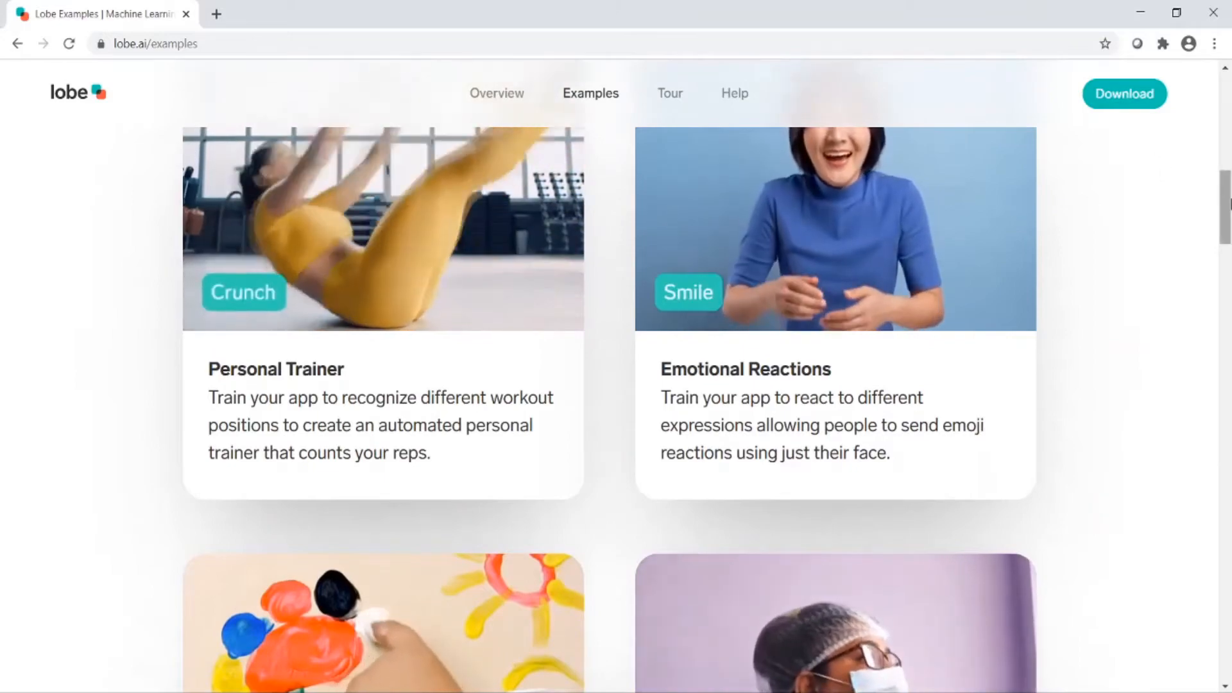
{"action": "scroll", "coordinate": [828, 235], "scroll_direction": "down", "scroll_amount": 10}
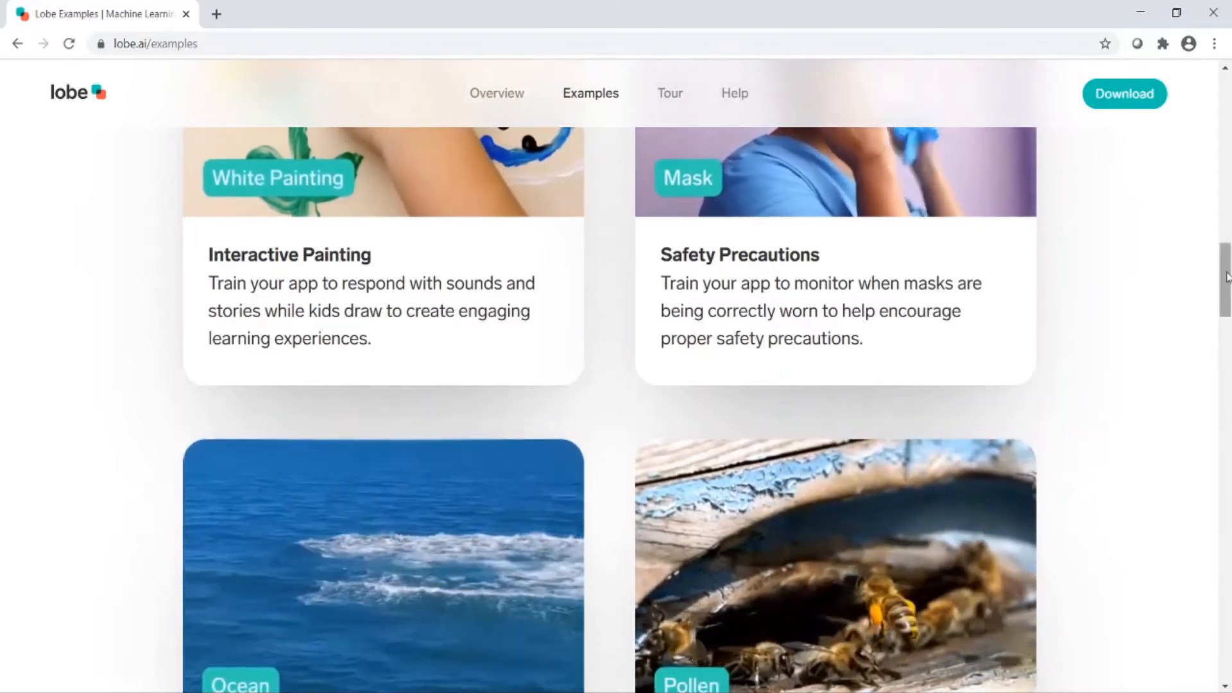
{"action": "left_click_drag", "start_coordinate": [1227, 278], "coordinate": [1228, 366]}
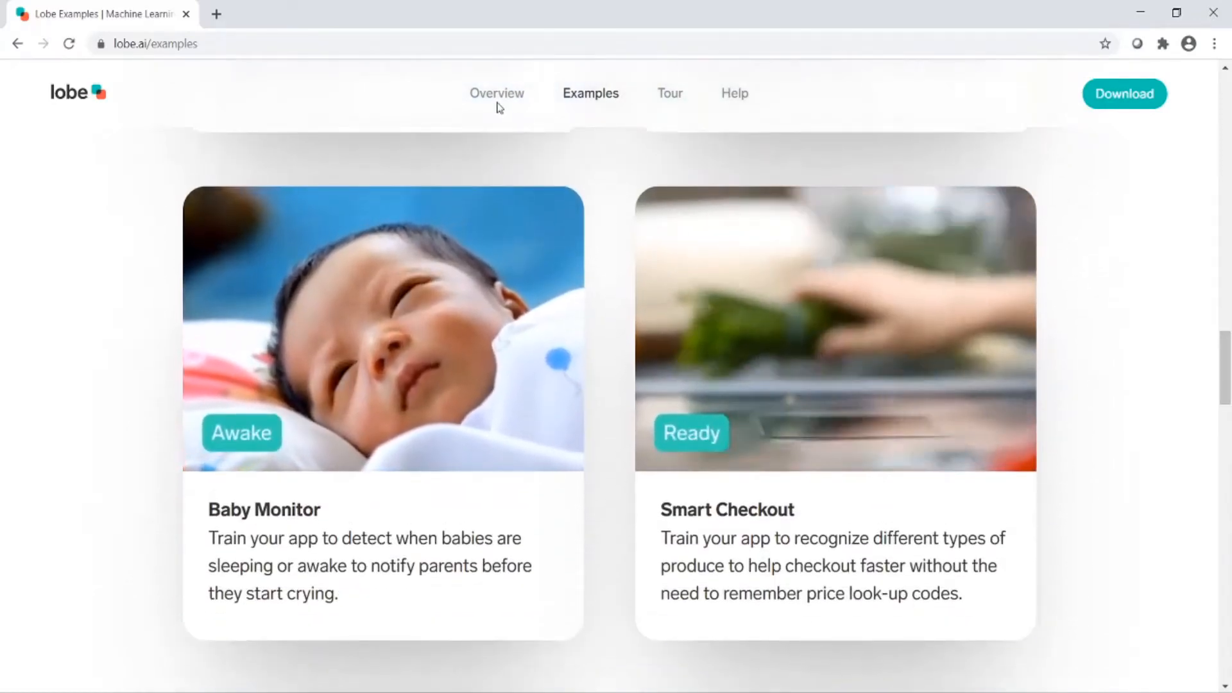
Open the Lobe overview page and read its sections on training, the Label, Train, Play workflow, model export and project types
{"action": "left_click", "coordinate": [498, 102]}
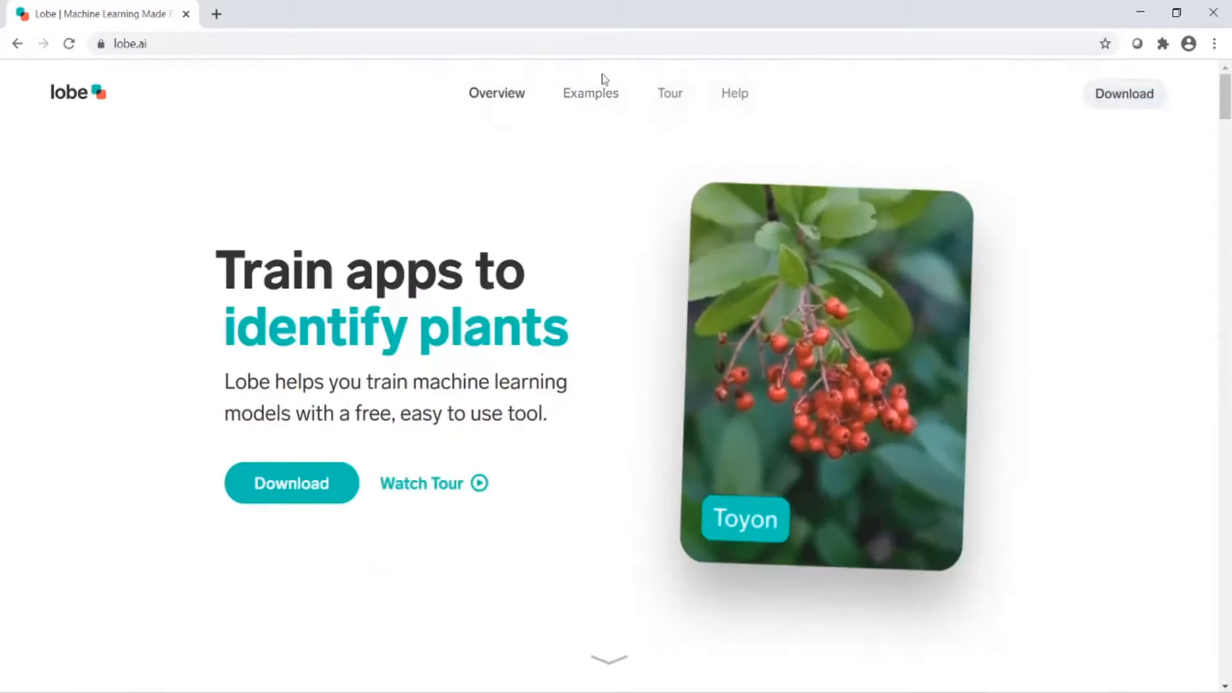
{"action": "left_click", "coordinate": [1227, 281]}
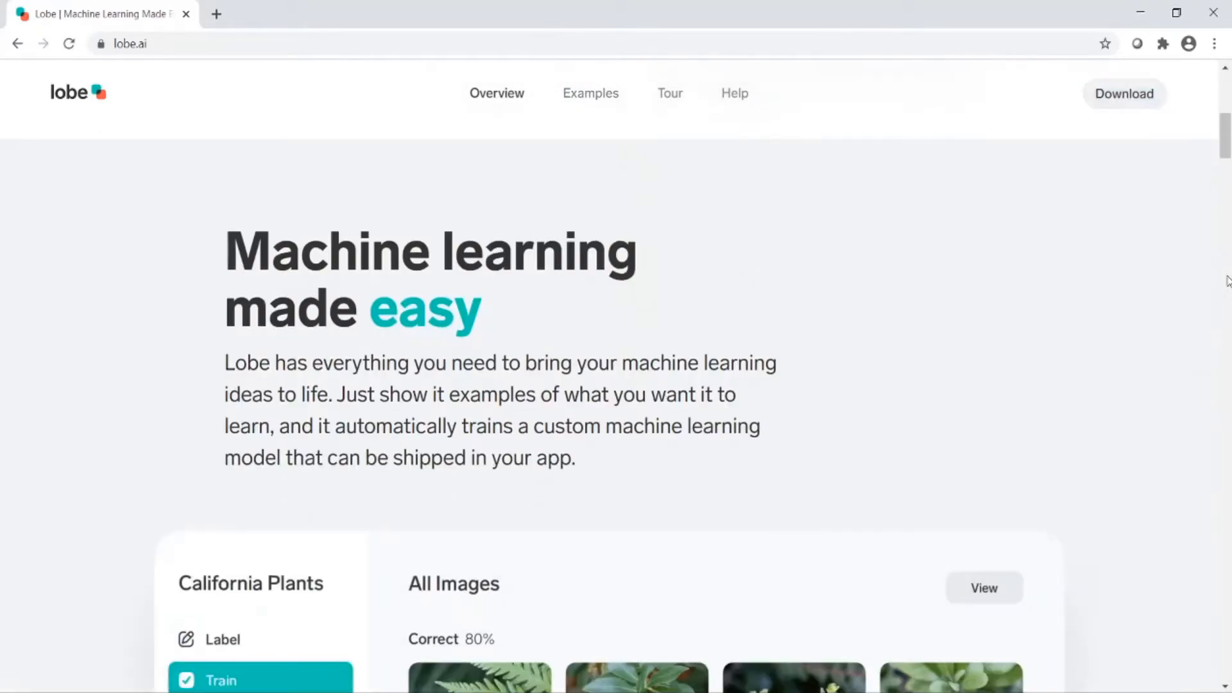
{"action": "left_click", "coordinate": [1227, 281]}
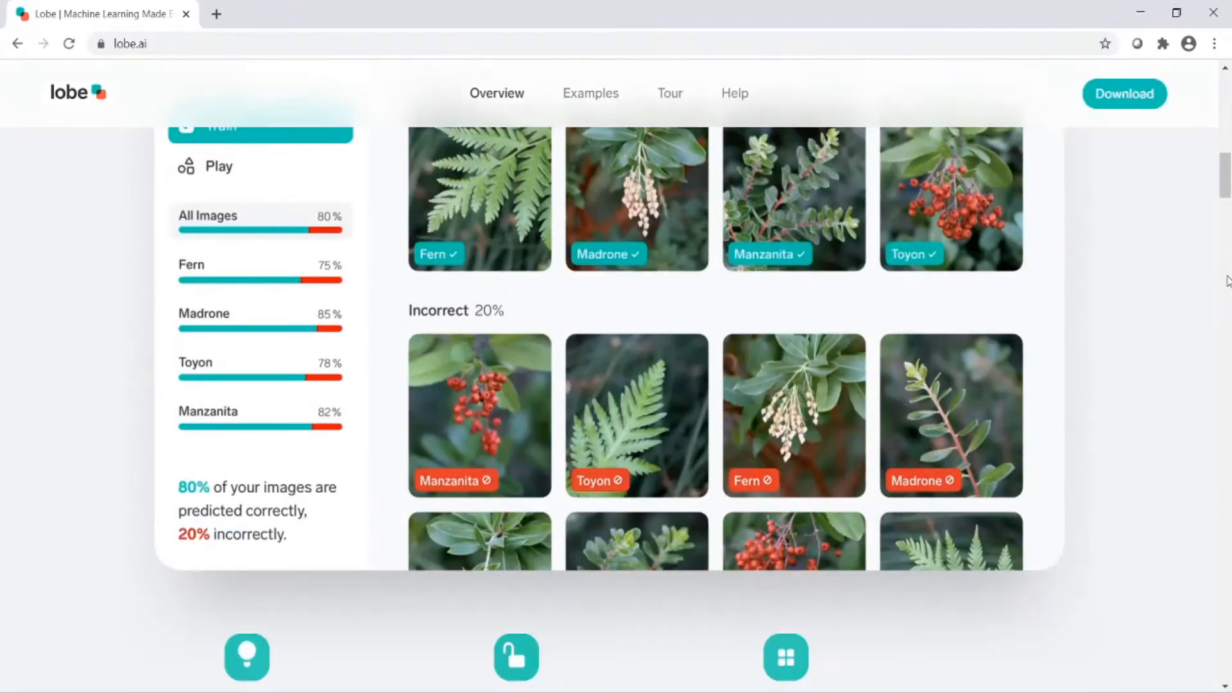
{"action": "left_click_drag", "start_coordinate": [1227, 197], "coordinate": [1227, 292]}
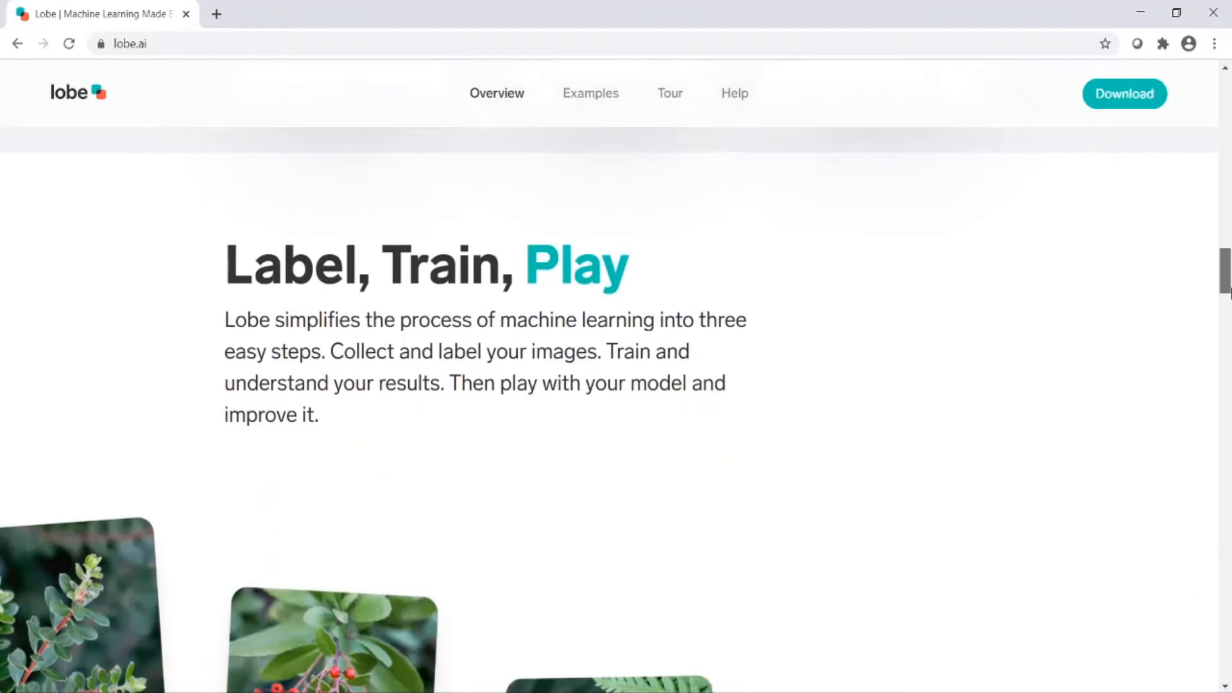
{"action": "left_click_drag", "start_coordinate": [1227, 292], "coordinate": [1222, 445]}
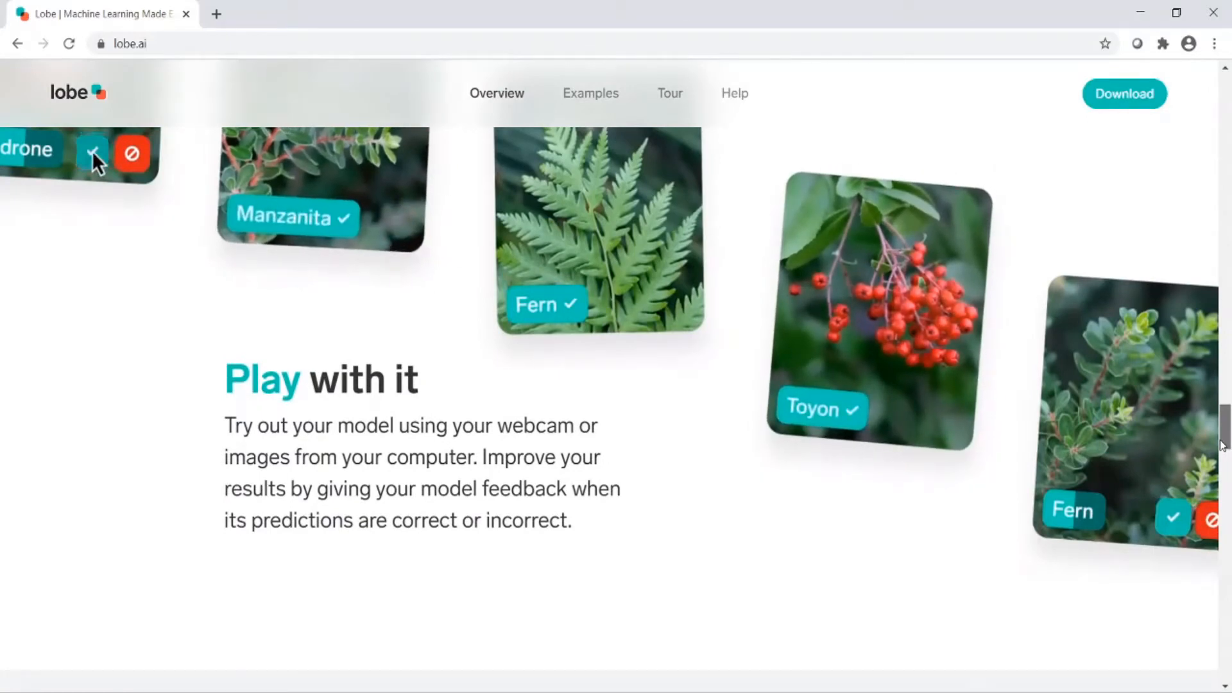
{"action": "left_click_drag", "start_coordinate": [1221, 441], "coordinate": [1226, 494]}
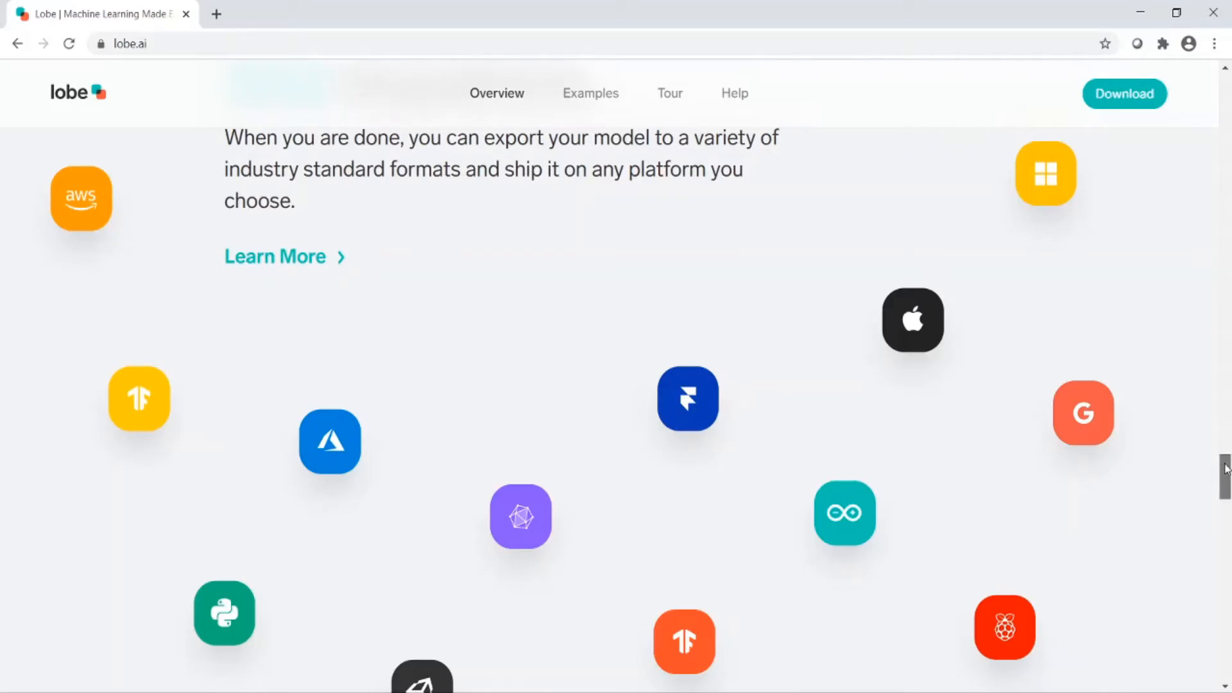
{"action": "left_click_drag", "start_coordinate": [1225, 468], "coordinate": [1227, 234]}
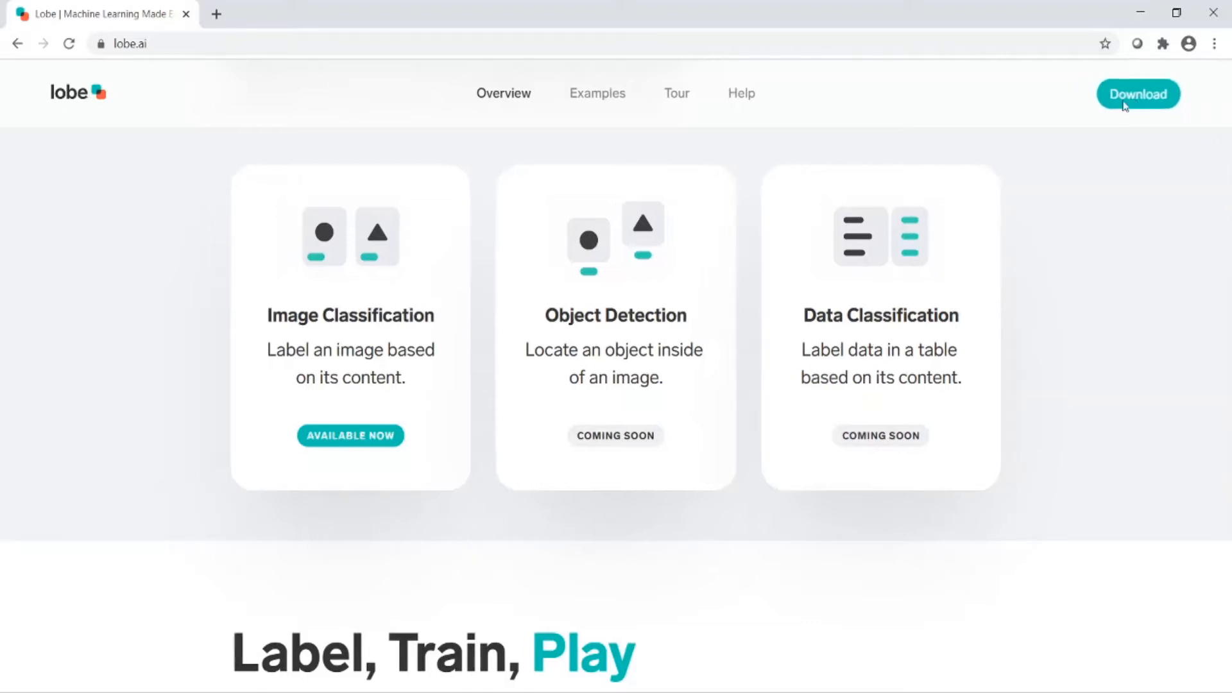
Request the Lobe download, and in the Lobe desktop app create a new project named FruitClassification
{"action": "left_click", "coordinate": [1125, 104]}
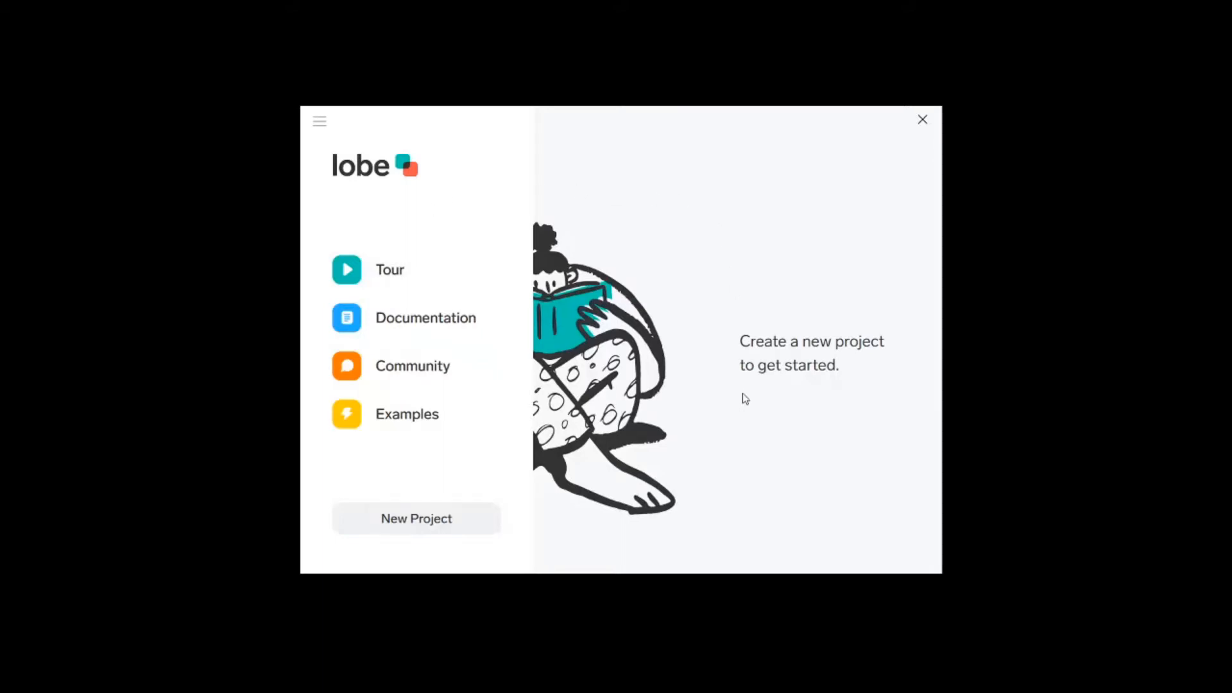
{"action": "left_click", "coordinate": [430, 523]}
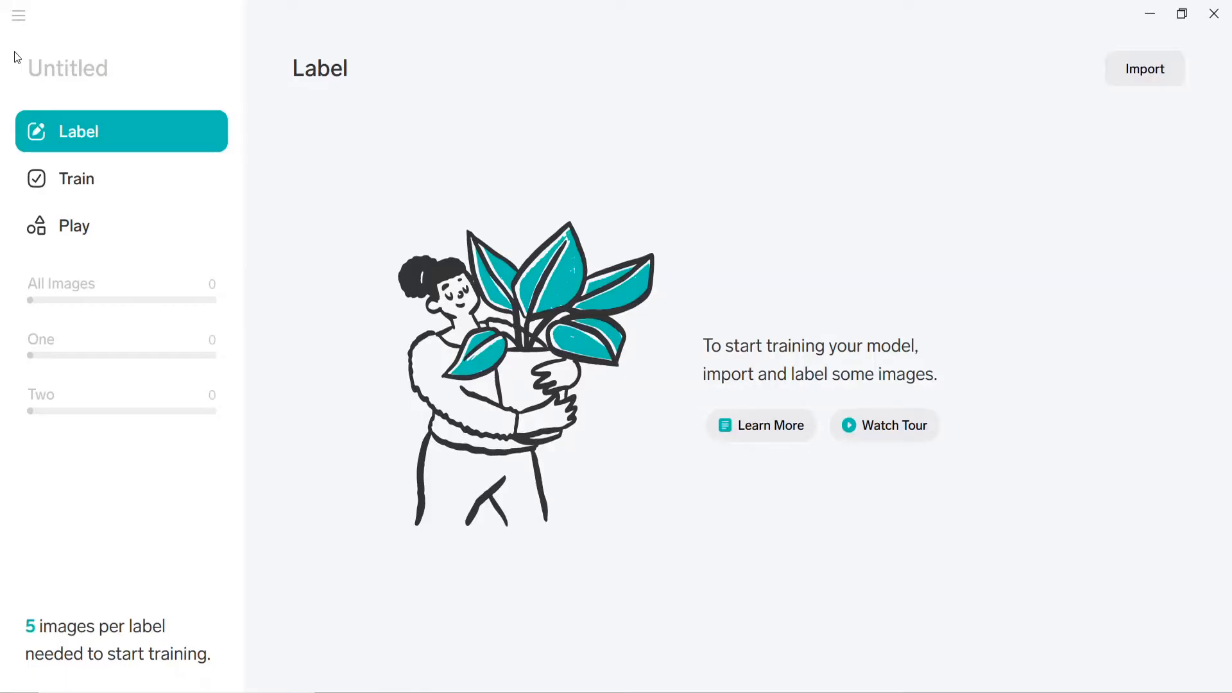
{"action": "left_click", "coordinate": [96, 68]}
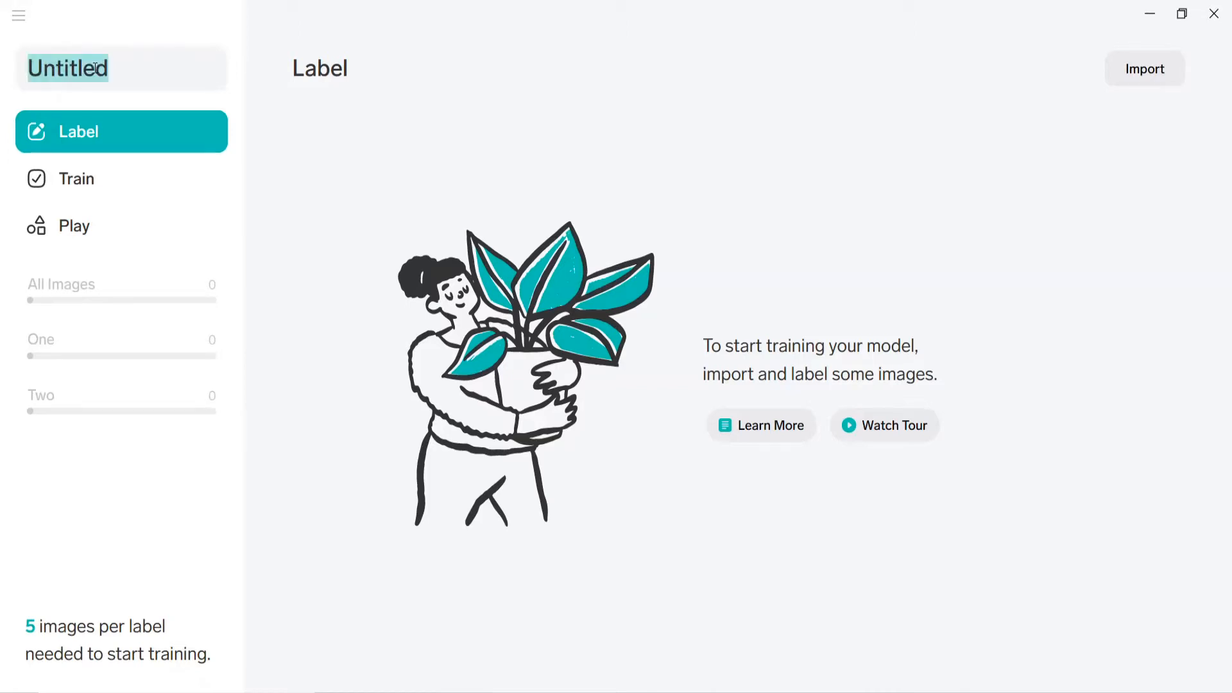
{"action": "type", "text": "F"}
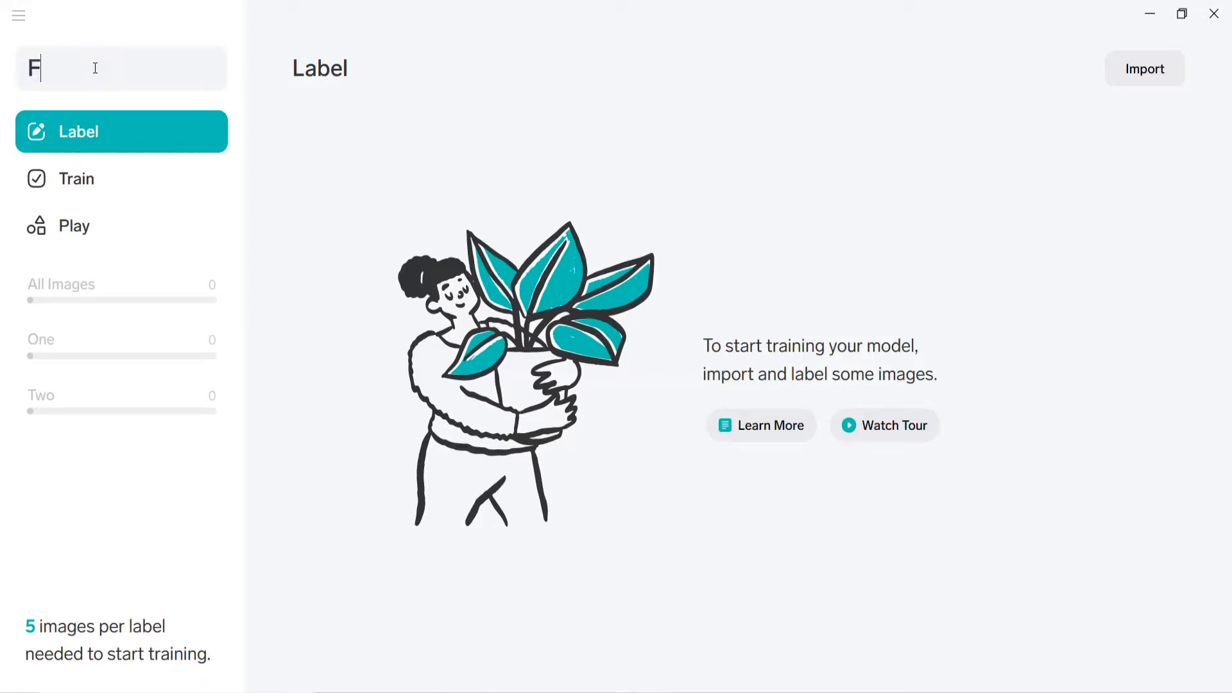
{"action": "type", "text": "ruitClassifica"}
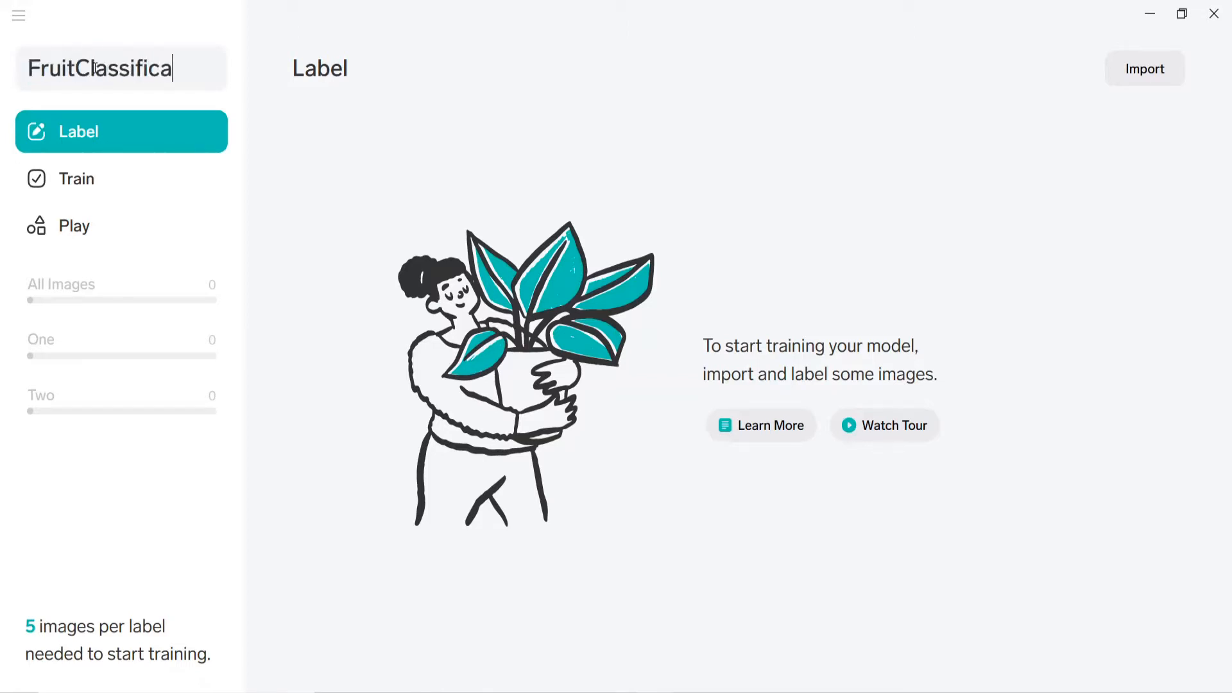
{"action": "type", "text": "tion"}
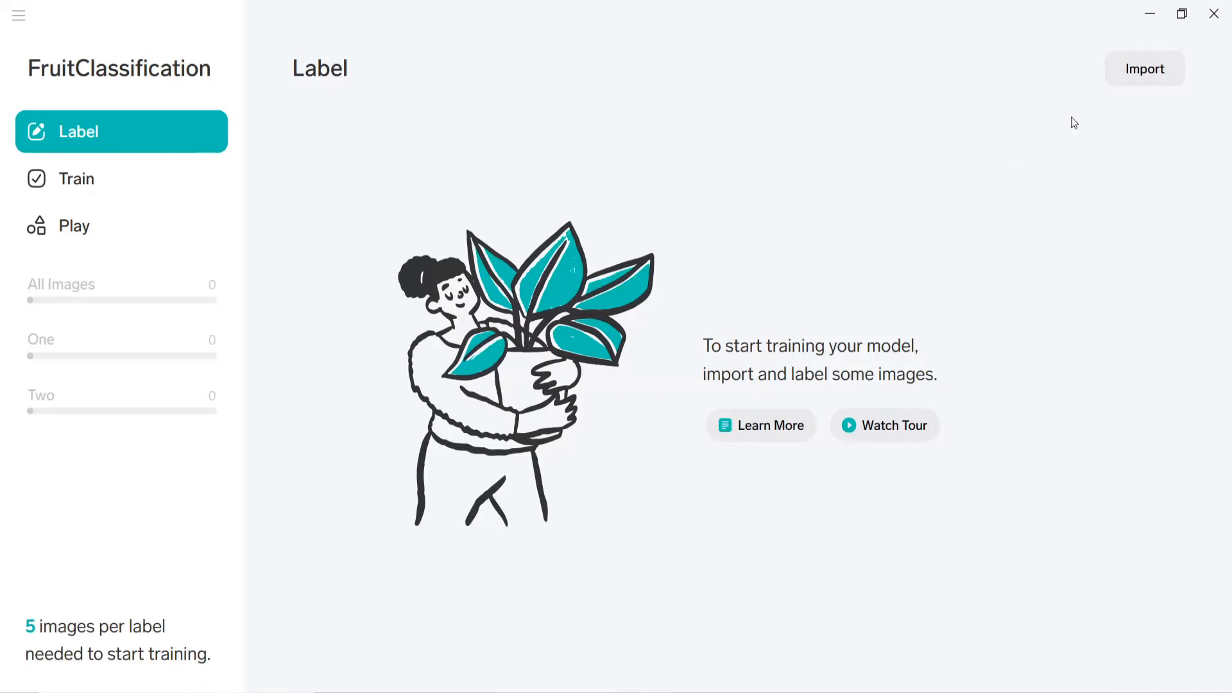
Import the LobeDataset folder from LobeExperiments as a dataset, labelling the images using their folder names
{"action": "left_click", "coordinate": [1153, 68]}
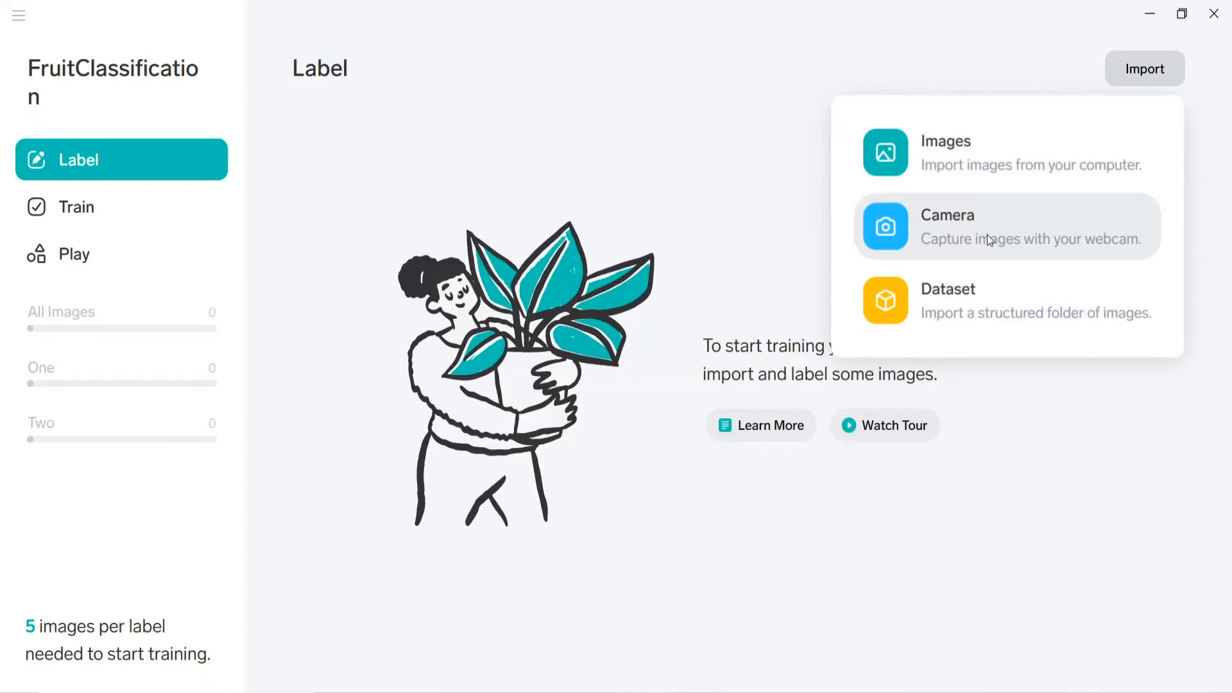
{"action": "left_click", "coordinate": [986, 313]}
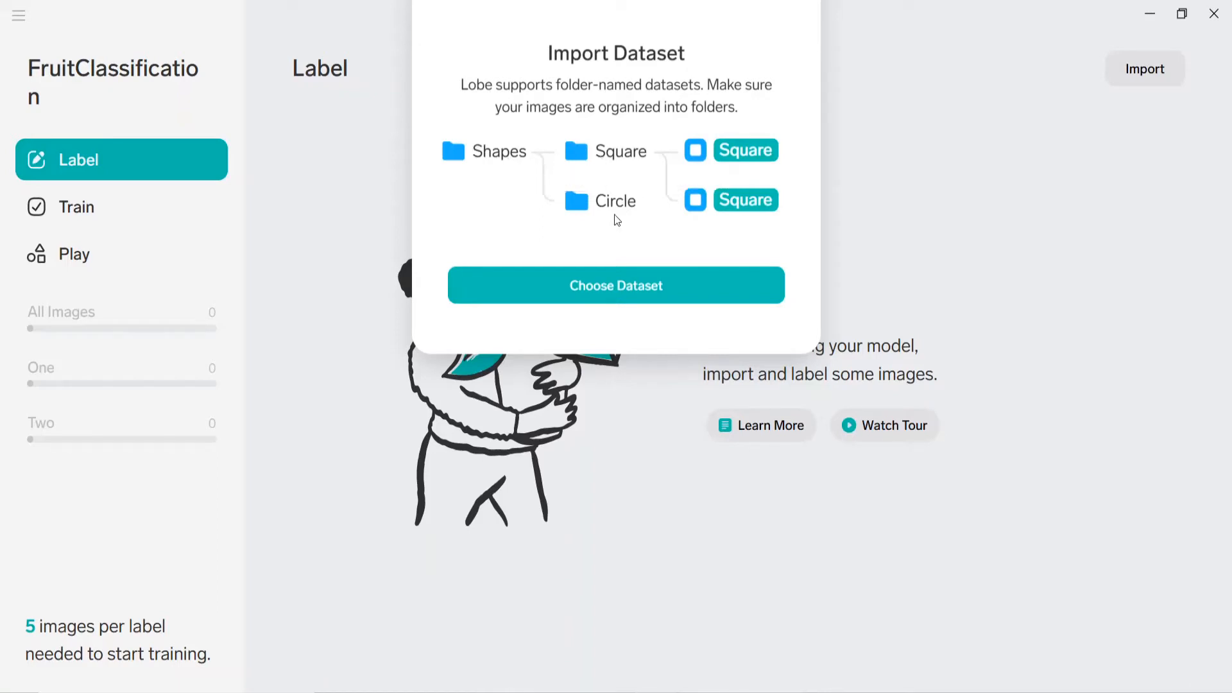
{"action": "left_click", "coordinate": [633, 290]}
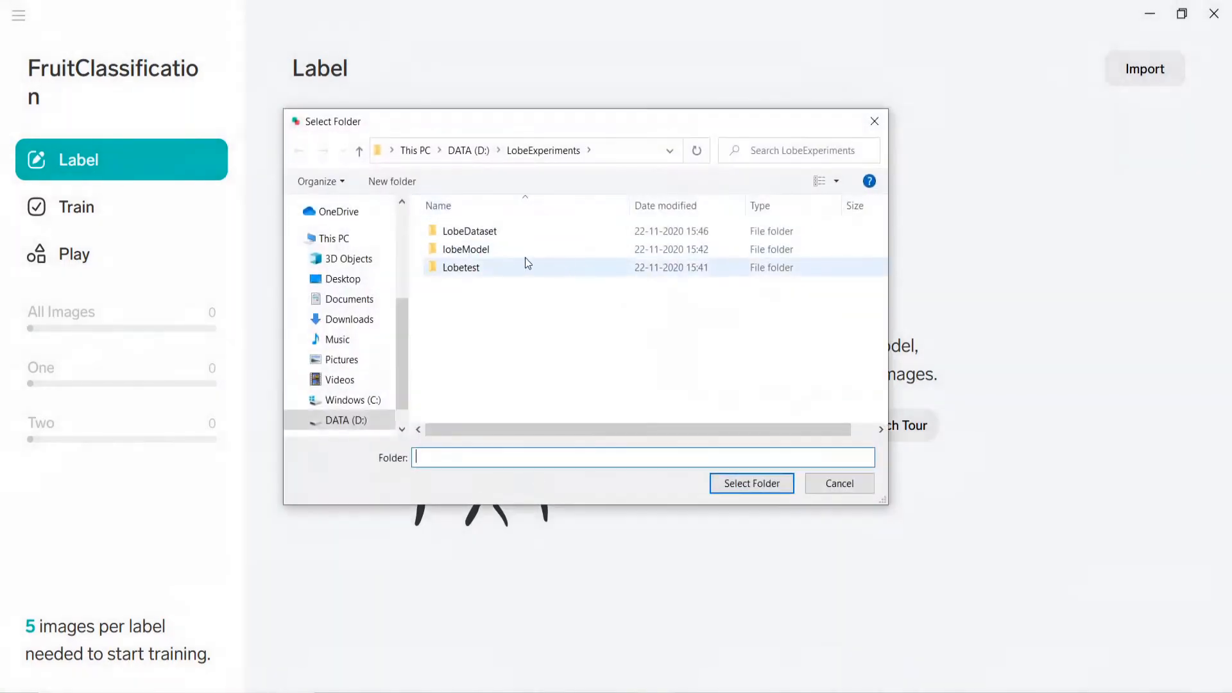
{"action": "double_click", "coordinate": [477, 233]}
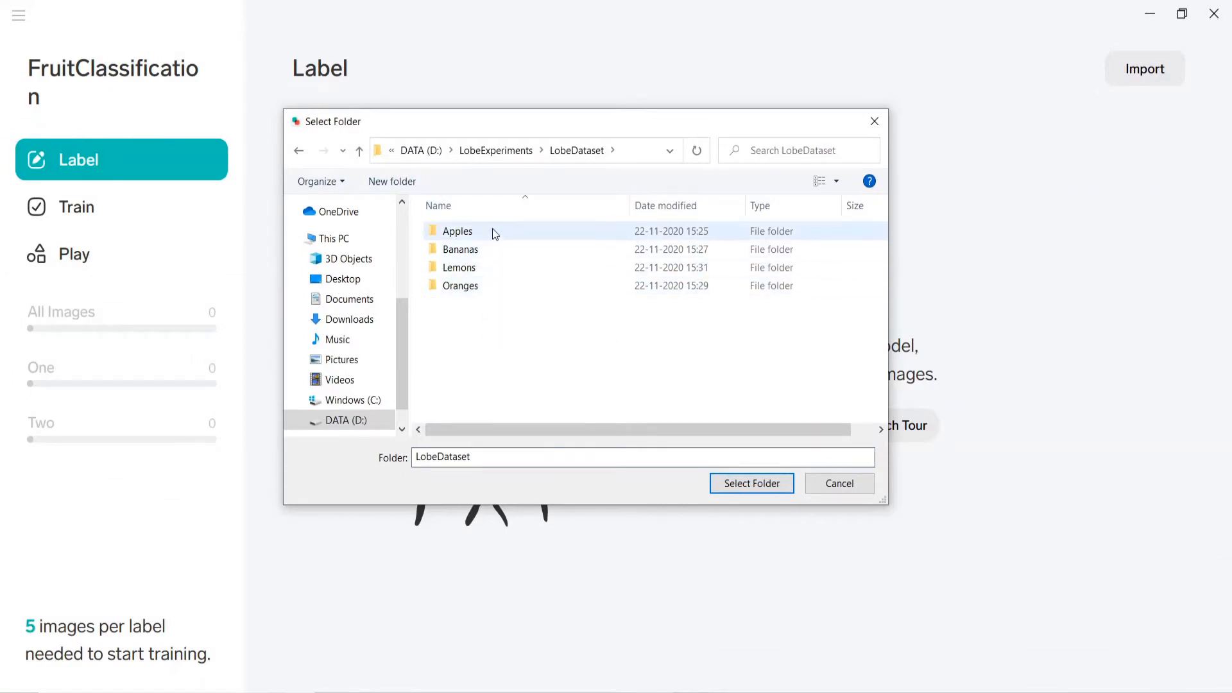
{"action": "left_click", "coordinate": [517, 148]}
{"action": "left_click", "coordinate": [468, 233]}
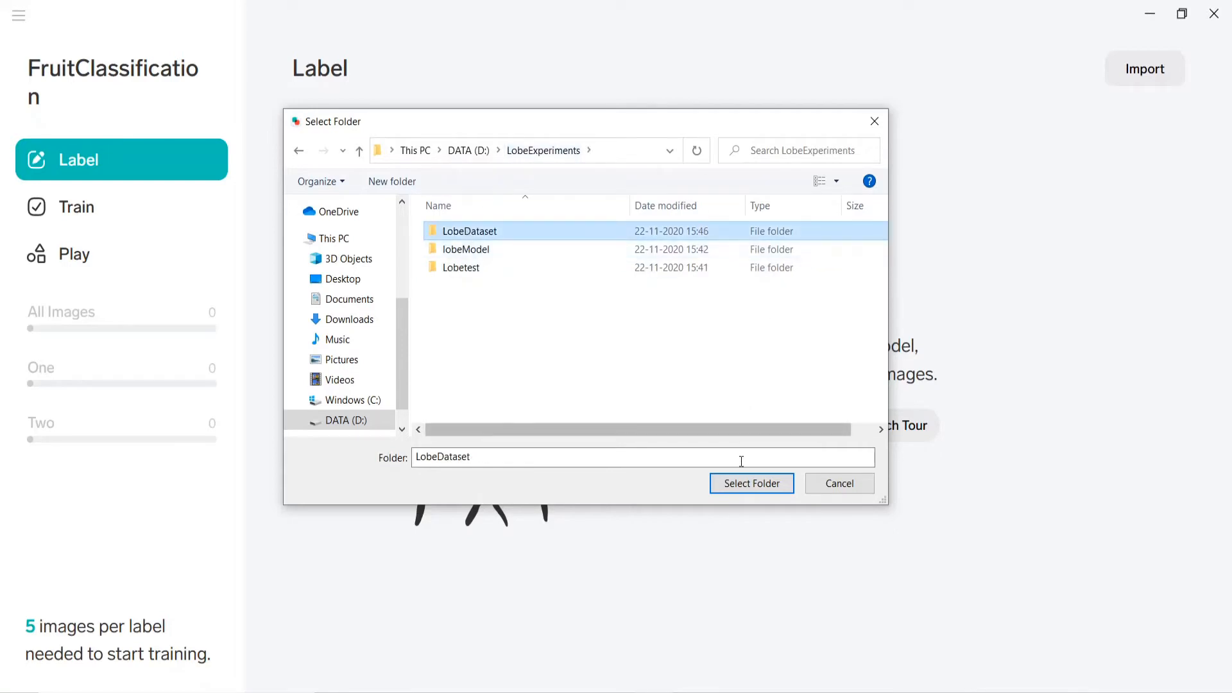
{"action": "left_click", "coordinate": [747, 483]}
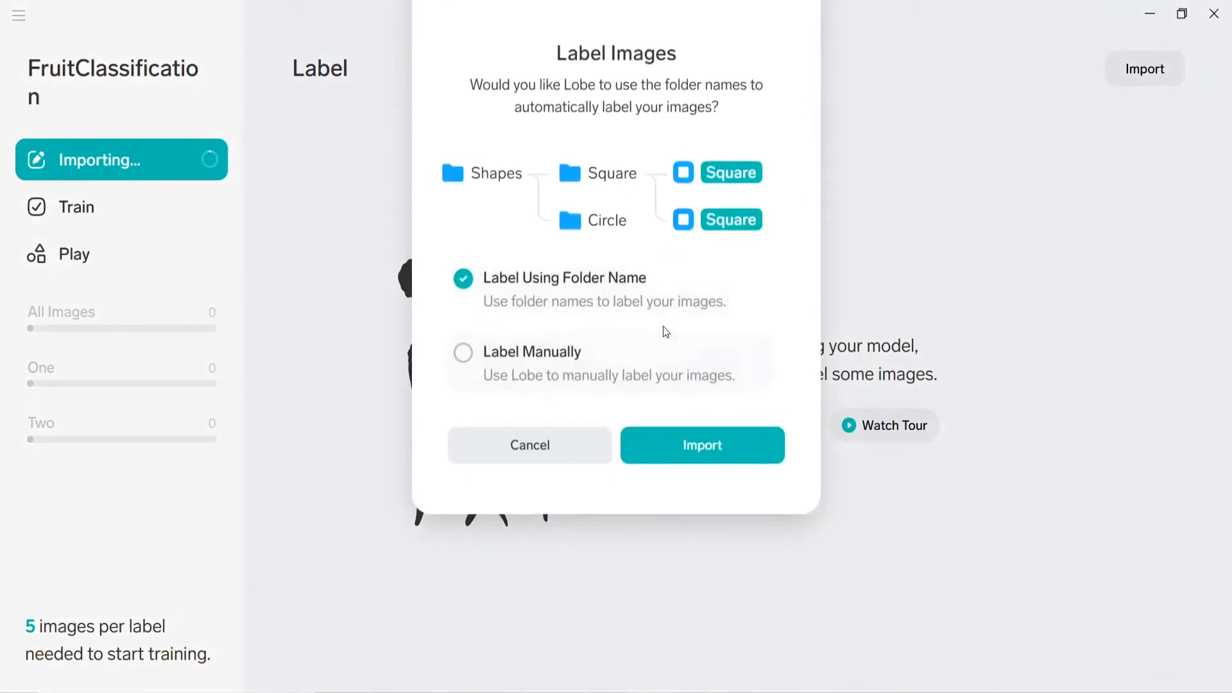
{"action": "left_click", "coordinate": [700, 449]}
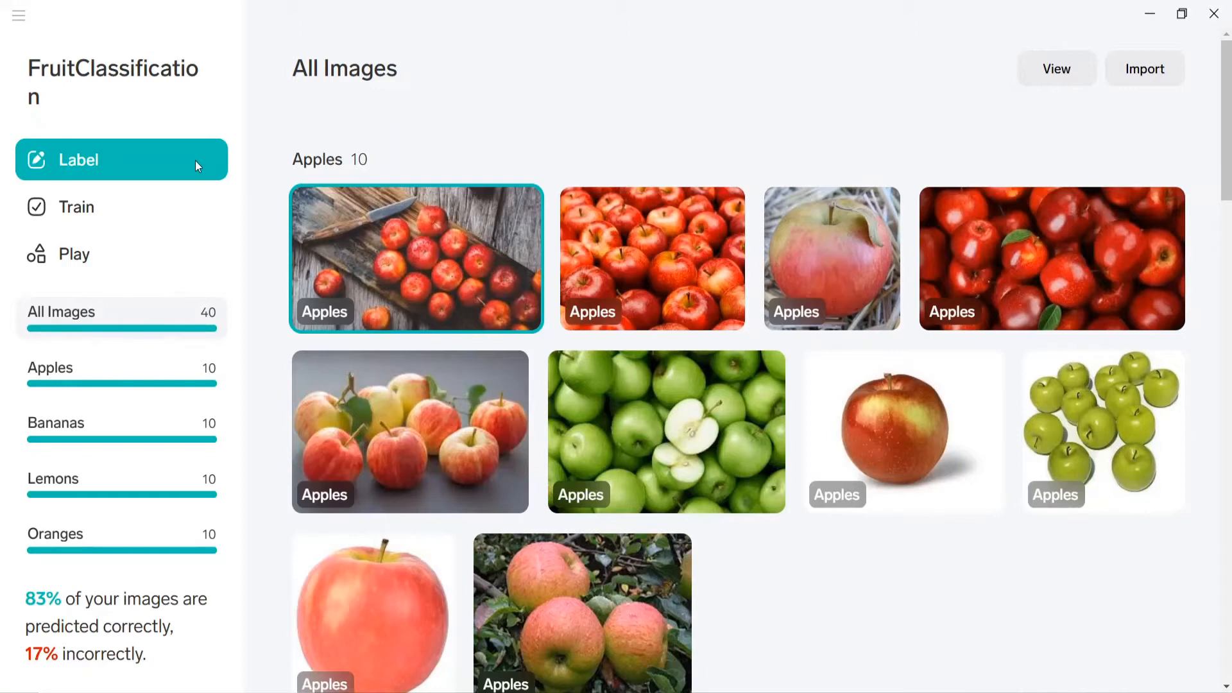
Review the labelled images of the Apples, Bananas, Lemons and Oranges classes one after another
{"action": "left_click", "coordinate": [183, 368]}
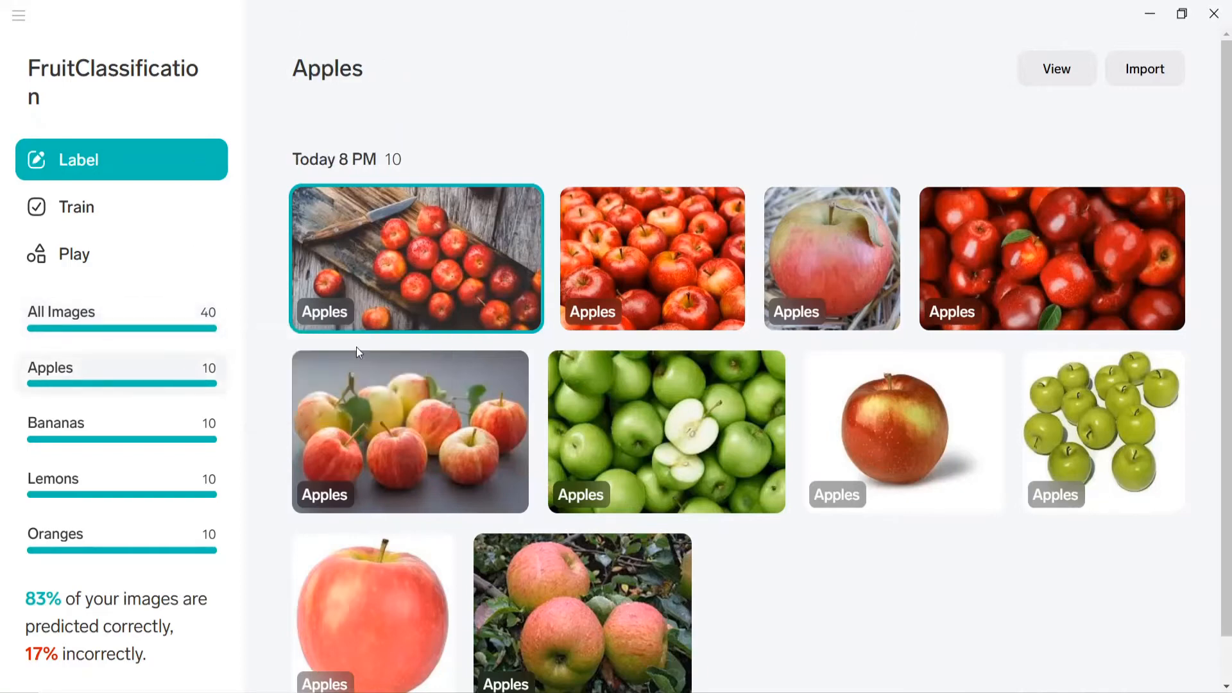
{"action": "left_click", "coordinate": [170, 429]}
{"action": "scroll", "coordinate": [831, 473], "scroll_direction": "down", "scroll_amount": 1}
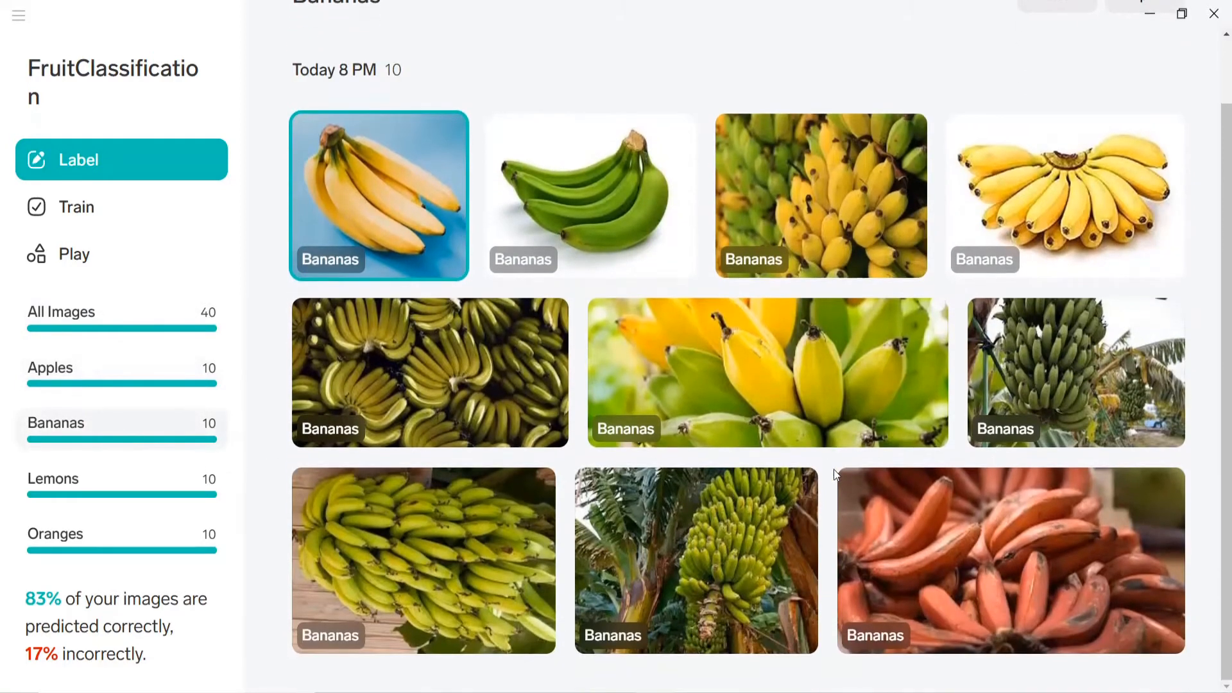
{"action": "left_click", "coordinate": [121, 479]}
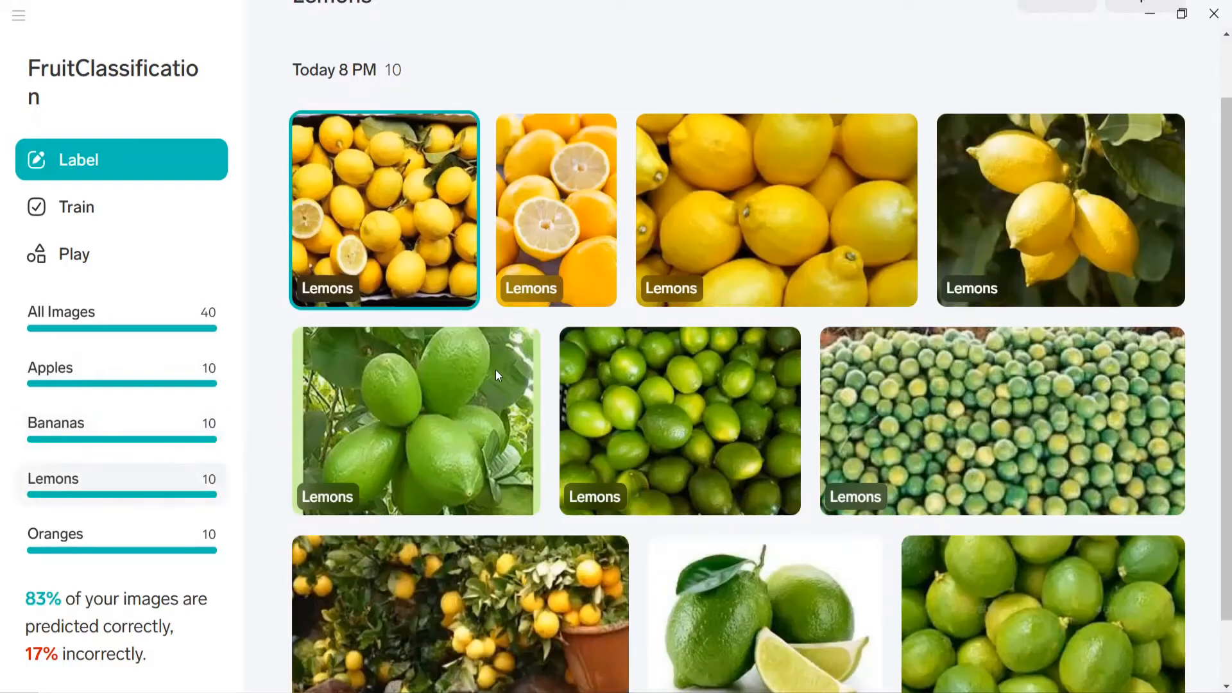
{"action": "scroll", "coordinate": [496, 372], "scroll_direction": "down", "scroll_amount": 1}
{"action": "left_click", "coordinate": [185, 533]}
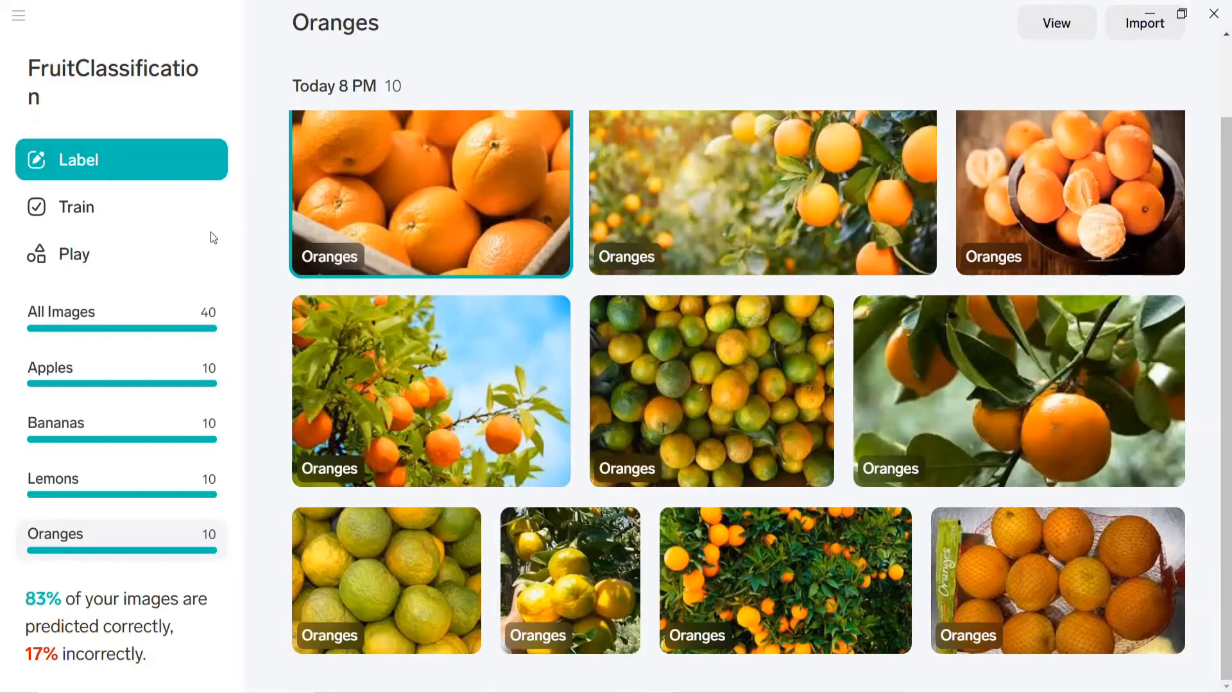
View the Play page, and examine the correct and incorrect training predictions for all images
{"action": "left_click", "coordinate": [72, 255]}
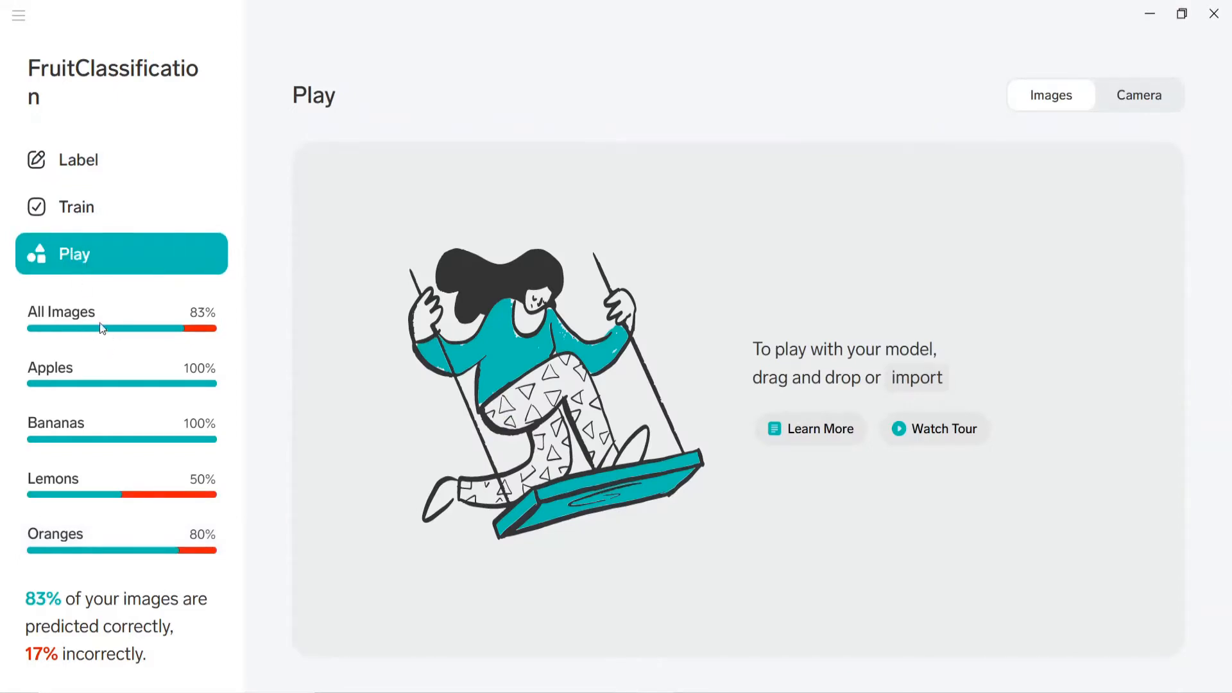
{"action": "left_click", "coordinate": [158, 329]}
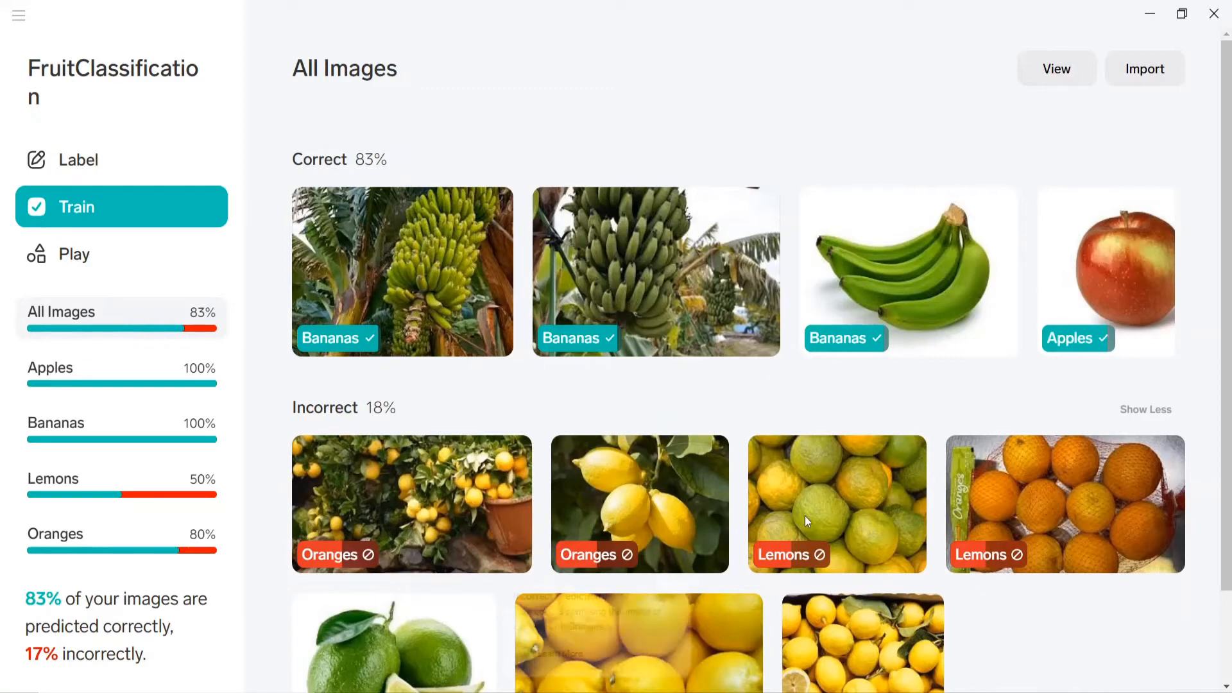
{"action": "mouse_move", "coordinate": [849, 525]}
{"action": "scroll", "coordinate": [849, 525], "scroll_direction": "down", "scroll_amount": 2}
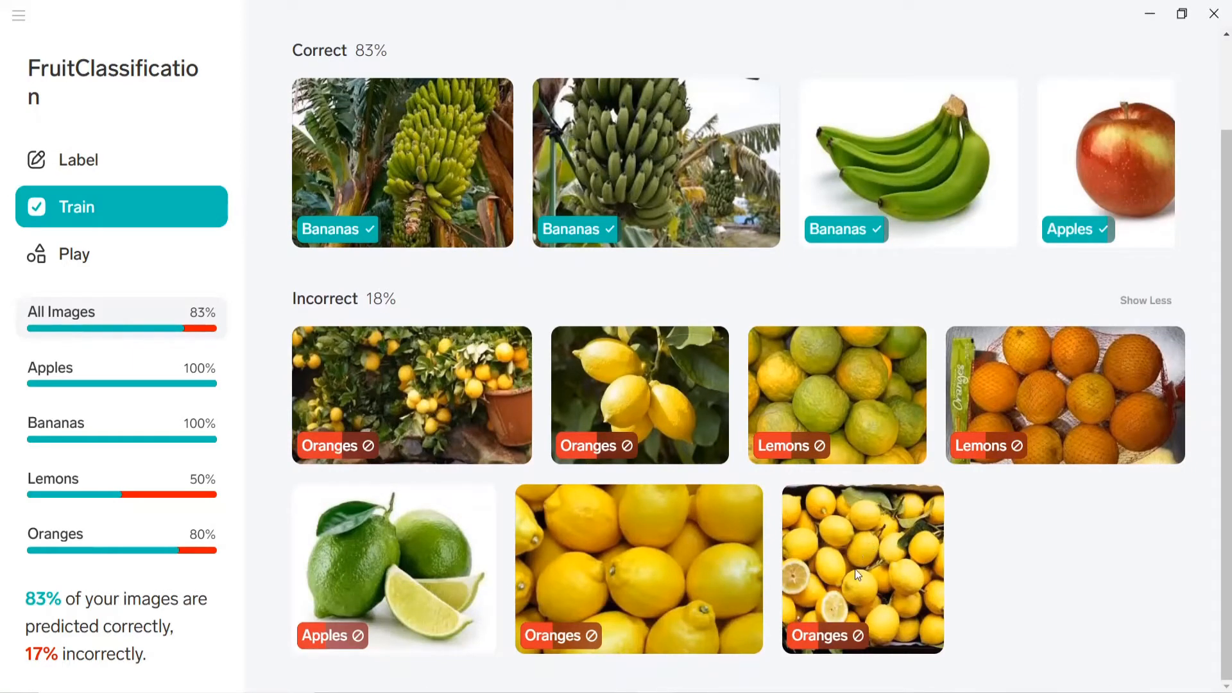
Examine the training results of the Lemons label, including the images confused with Oranges and Apples
{"action": "left_click", "coordinate": [138, 498]}
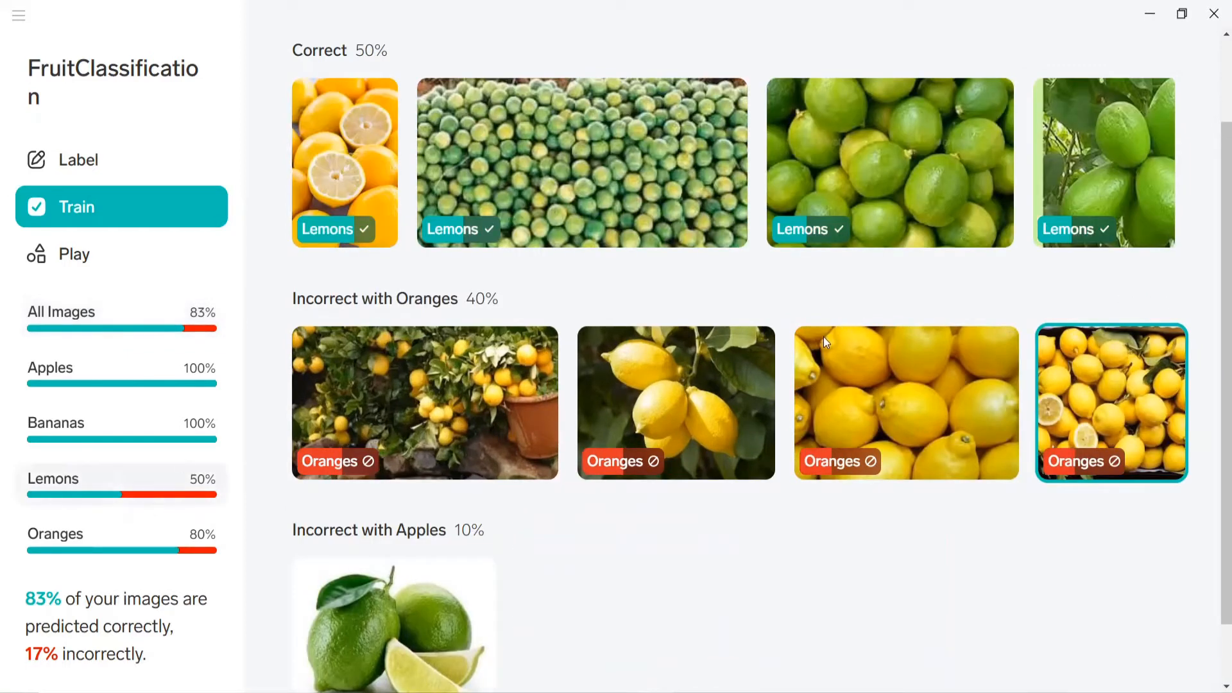
{"action": "scroll", "coordinate": [827, 343], "scroll_direction": "up", "scroll_amount": 2}
{"action": "left_click", "coordinate": [1199, 265]}
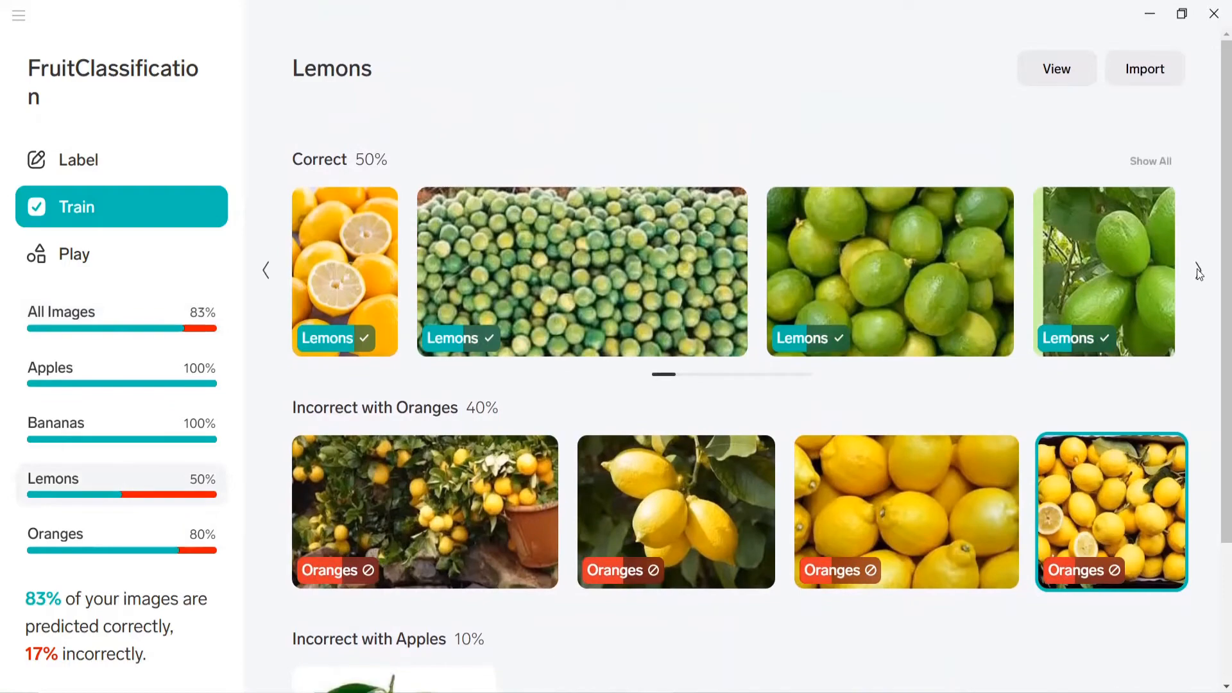
{"action": "left_click", "coordinate": [270, 272]}
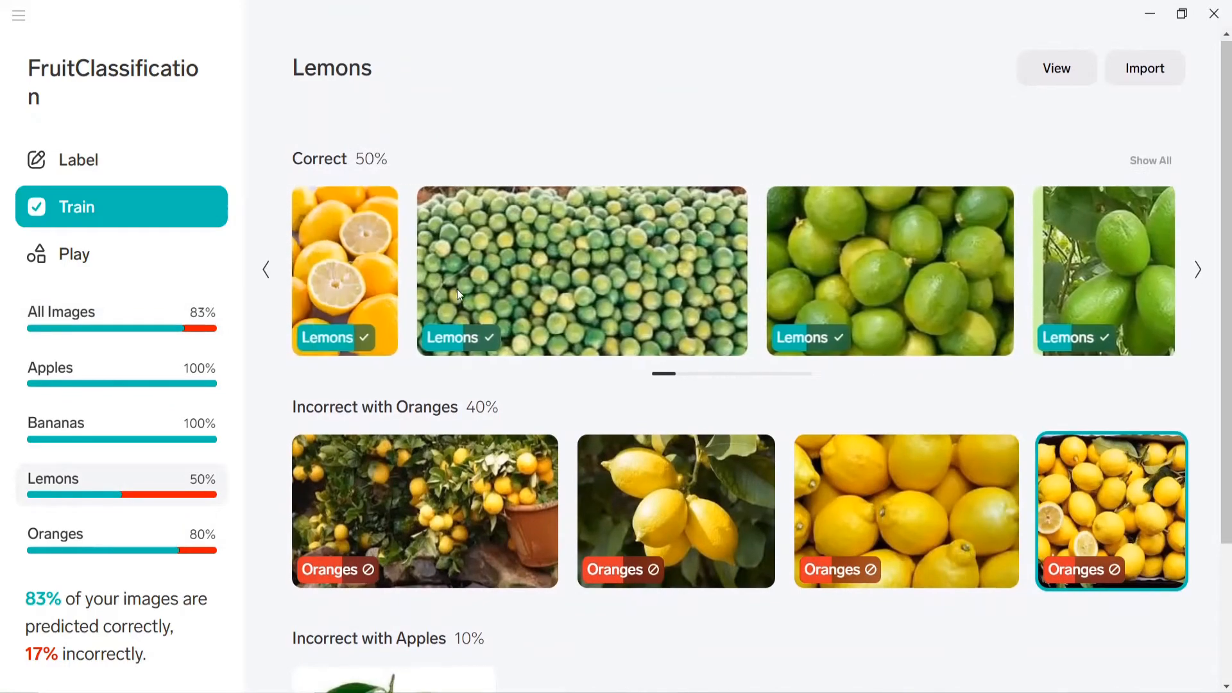
{"action": "scroll", "coordinate": [457, 289], "scroll_direction": "down", "scroll_amount": 3}
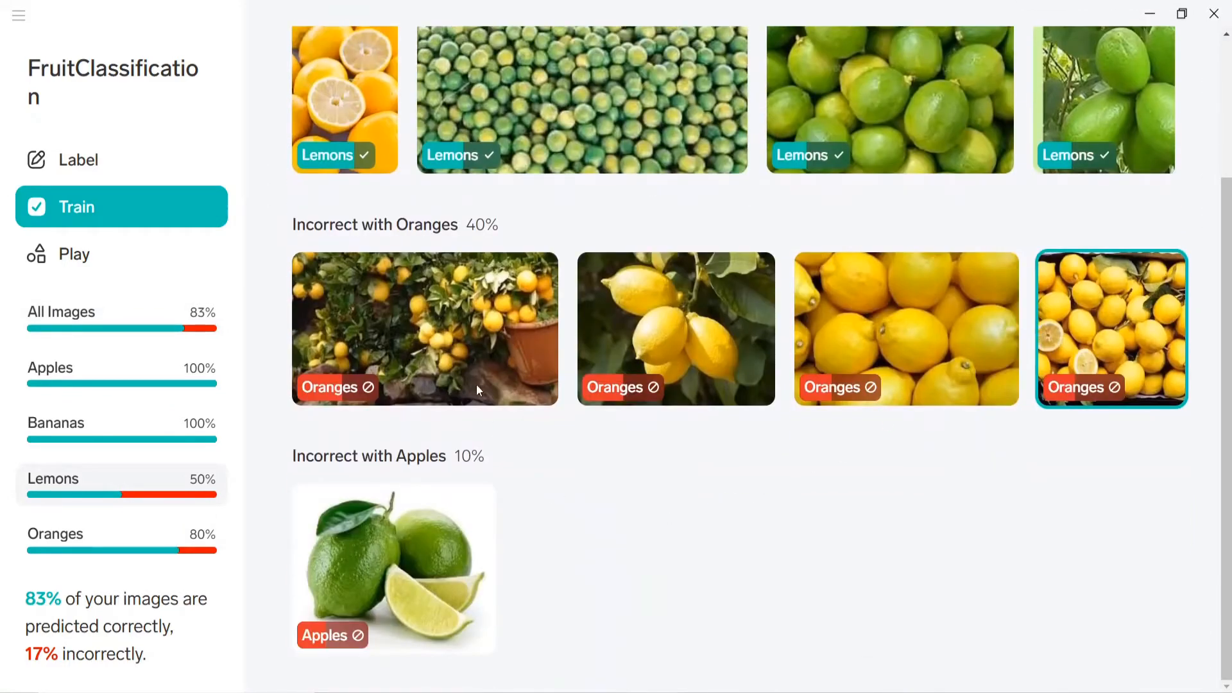
Examine the training results of the Oranges label, browsing the correct images and those confused with Lemons
{"action": "left_click", "coordinate": [114, 541]}
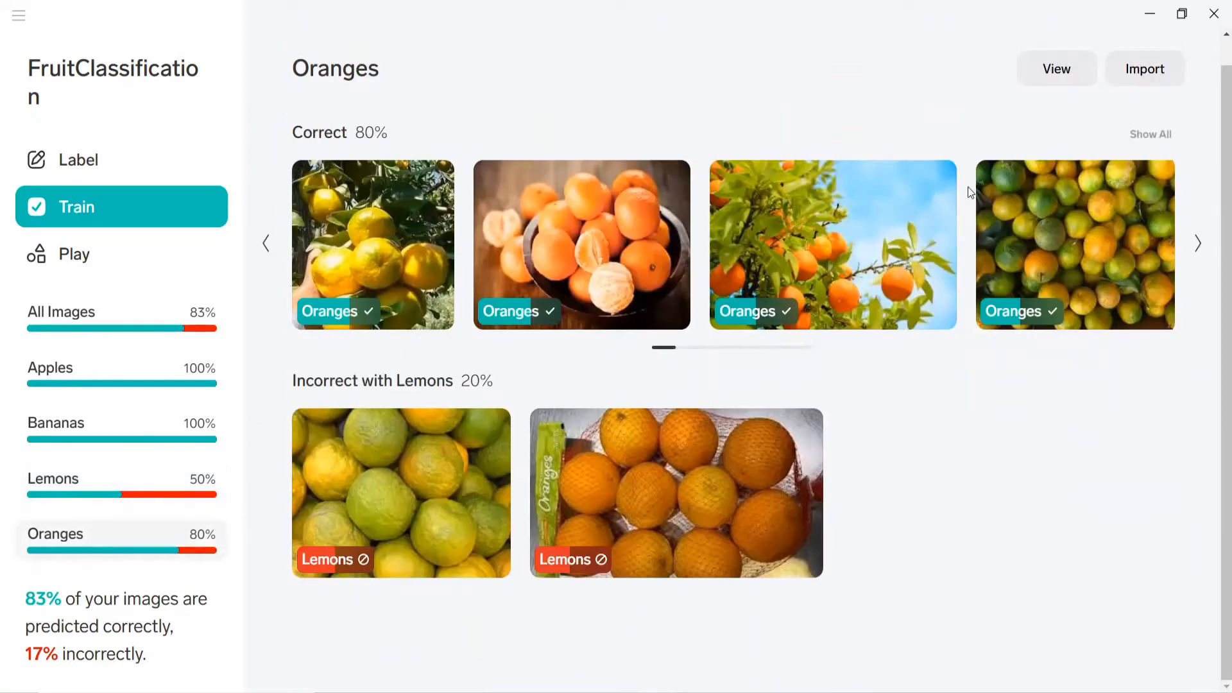
{"action": "left_click", "coordinate": [1197, 247]}
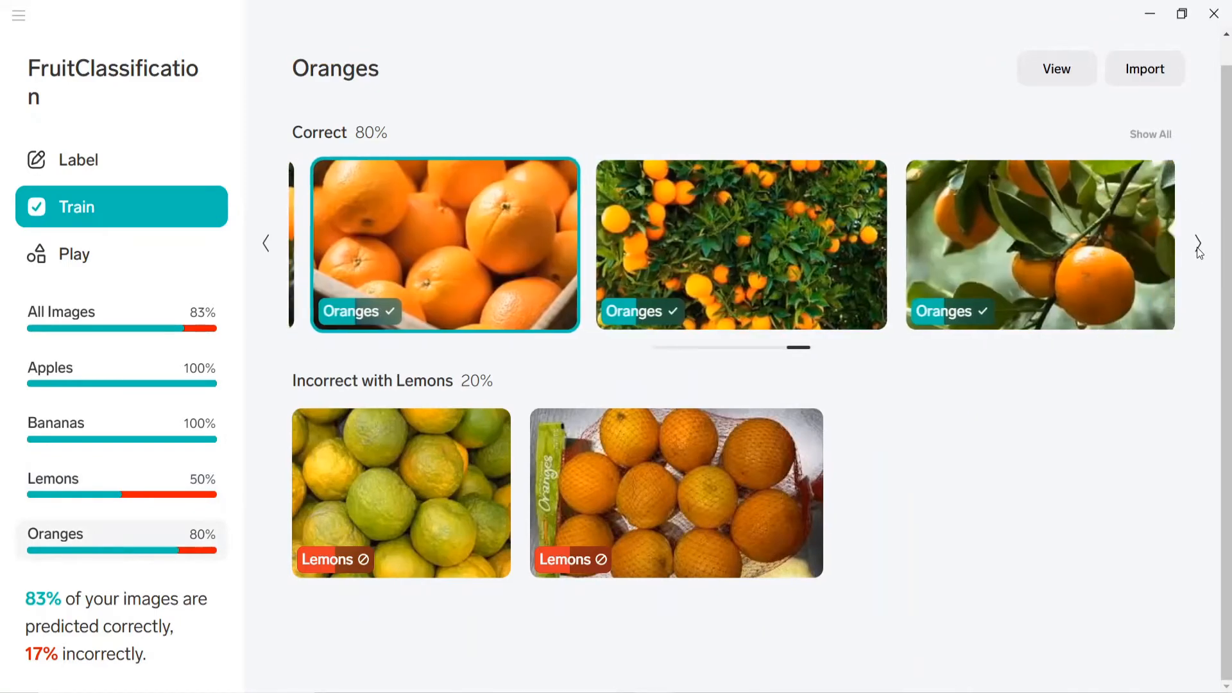
{"action": "left_click", "coordinate": [267, 245]}
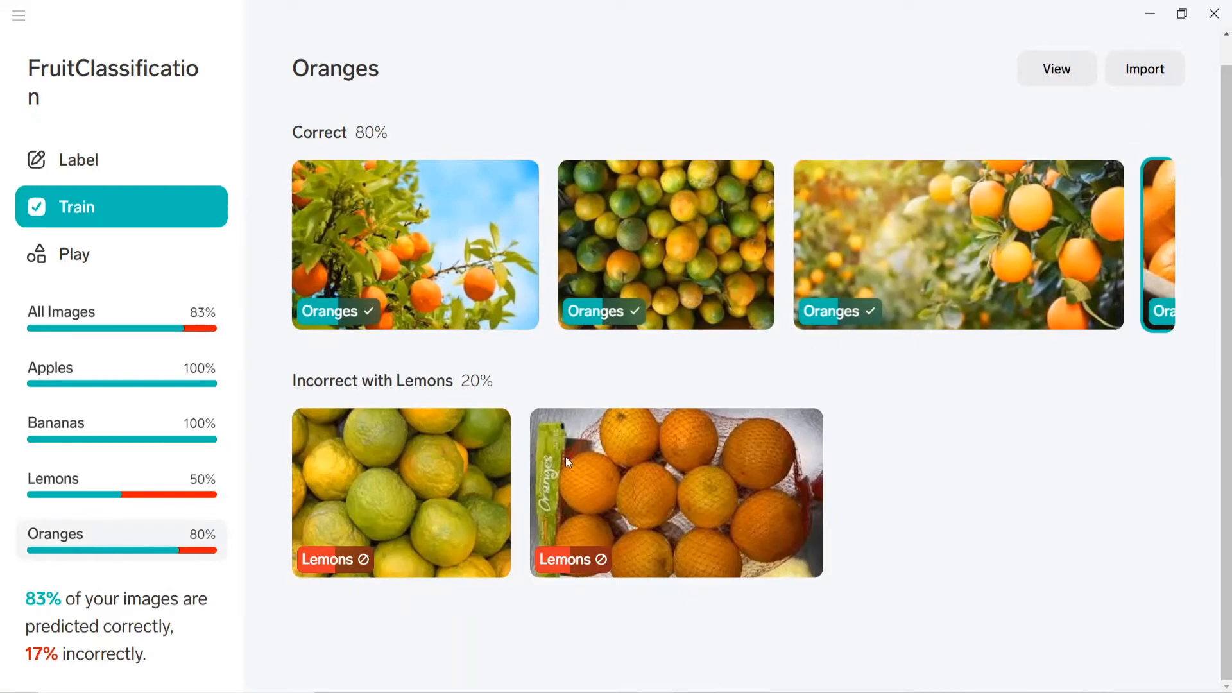
Test the model in Play on image 1 from the Lobetest folder, reject its predicted label, and dismiss the image
{"action": "left_click", "coordinate": [88, 265]}
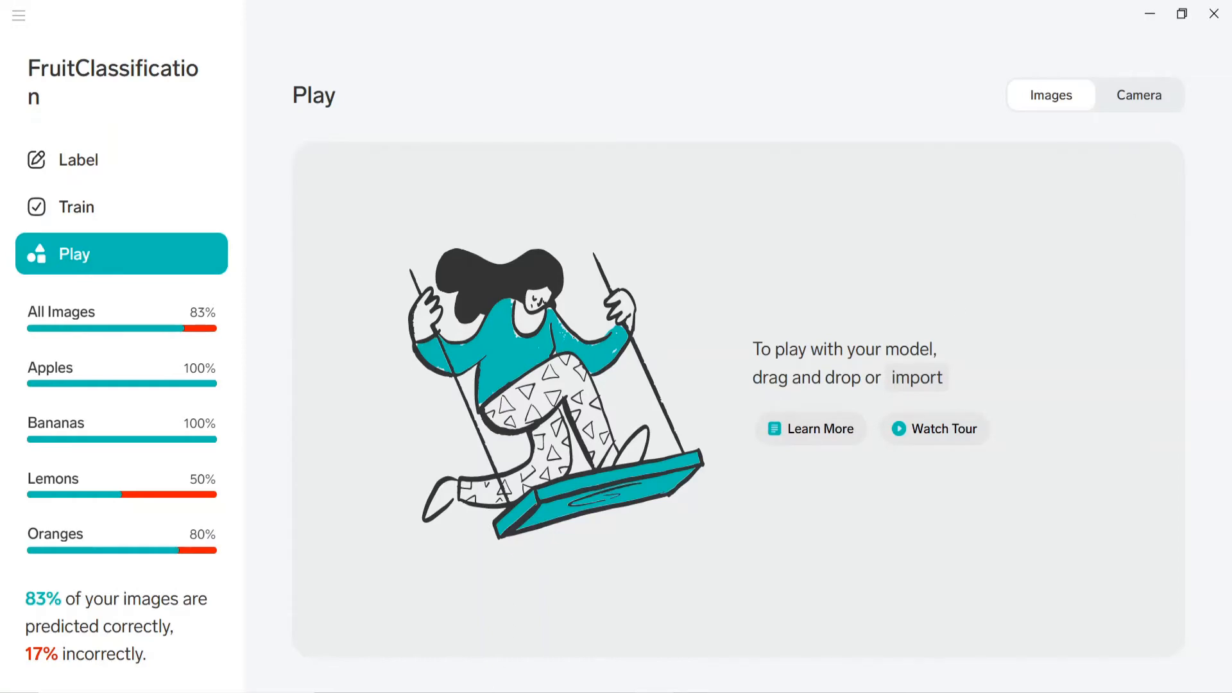
{"action": "left_click", "coordinate": [530, 692]}
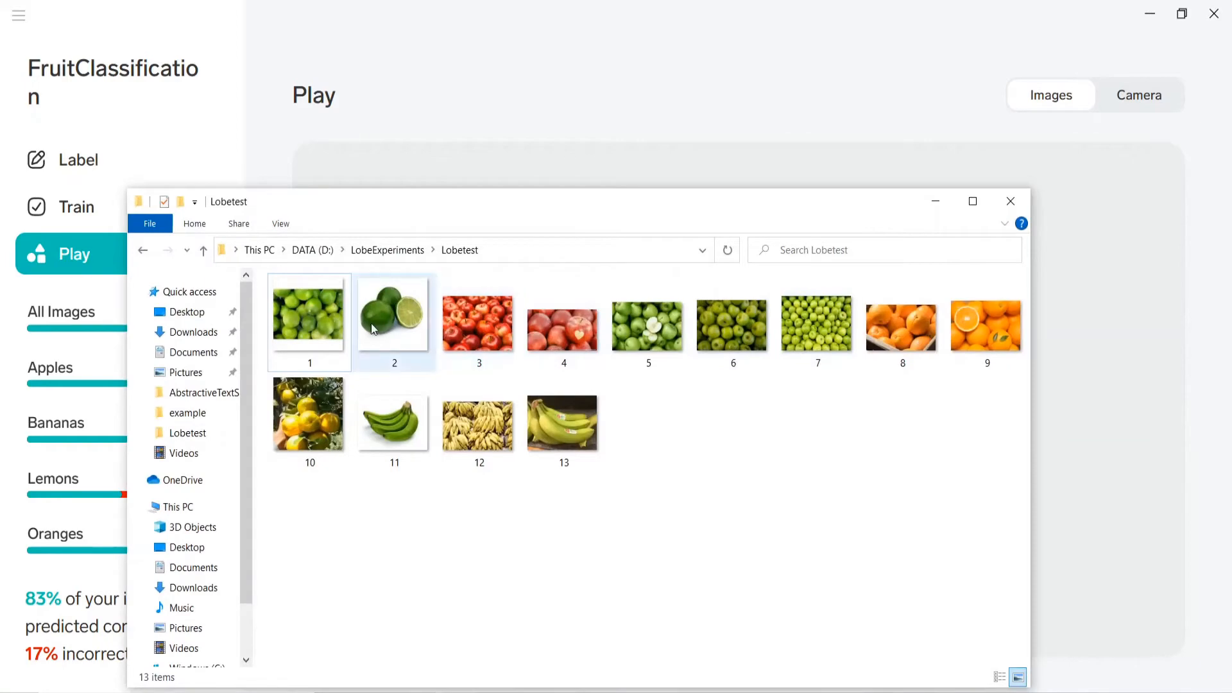
{"action": "left_click_drag", "start_coordinate": [313, 331], "coordinate": [1101, 376]}
{"action": "left_click", "coordinate": [935, 202]}
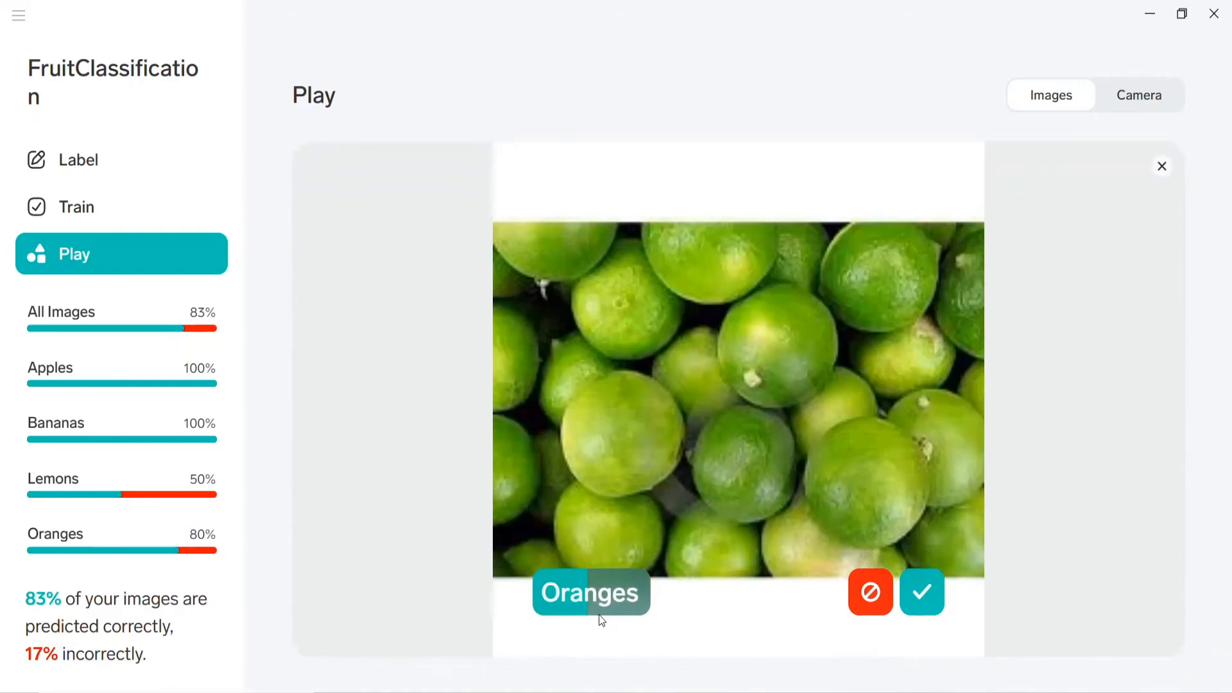
{"action": "left_click", "coordinate": [871, 592]}
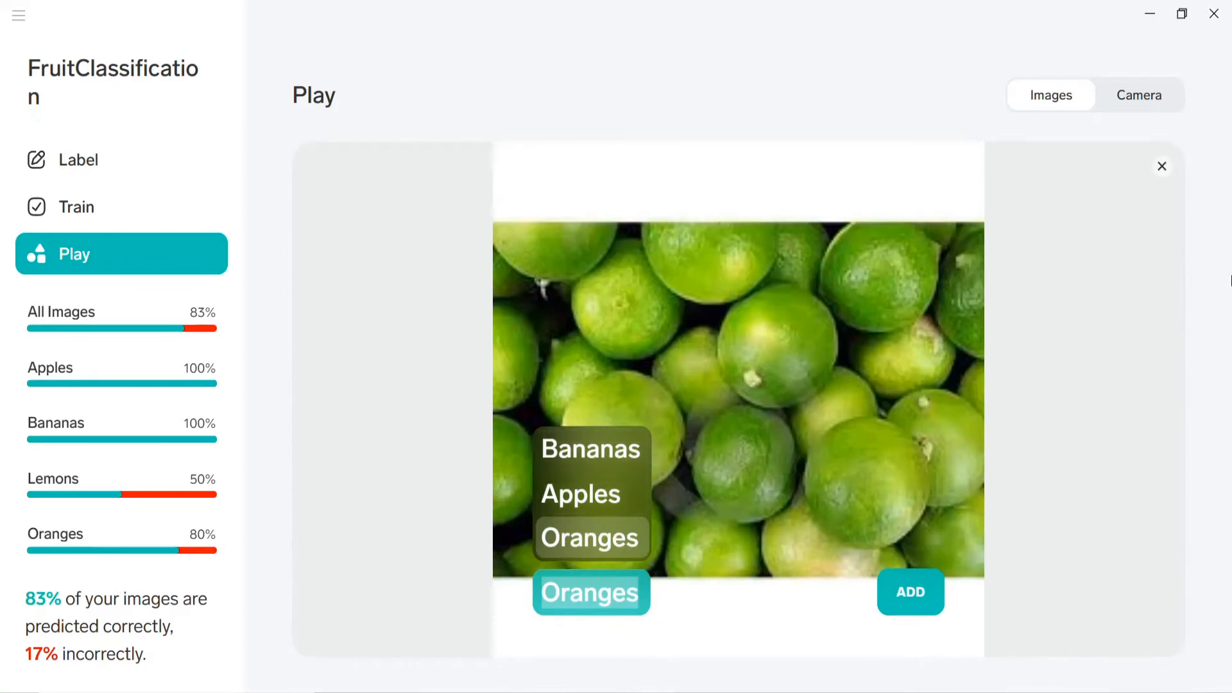
{"action": "key", "text": "Return"}
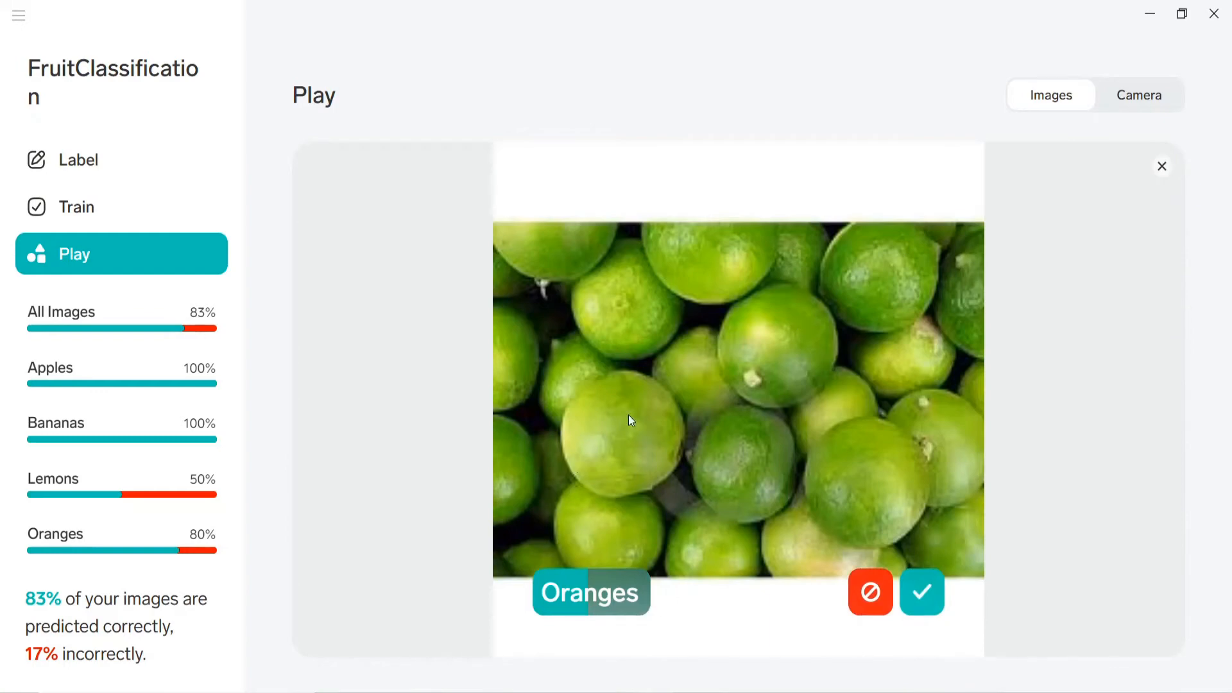
{"action": "left_click", "coordinate": [1163, 167]}
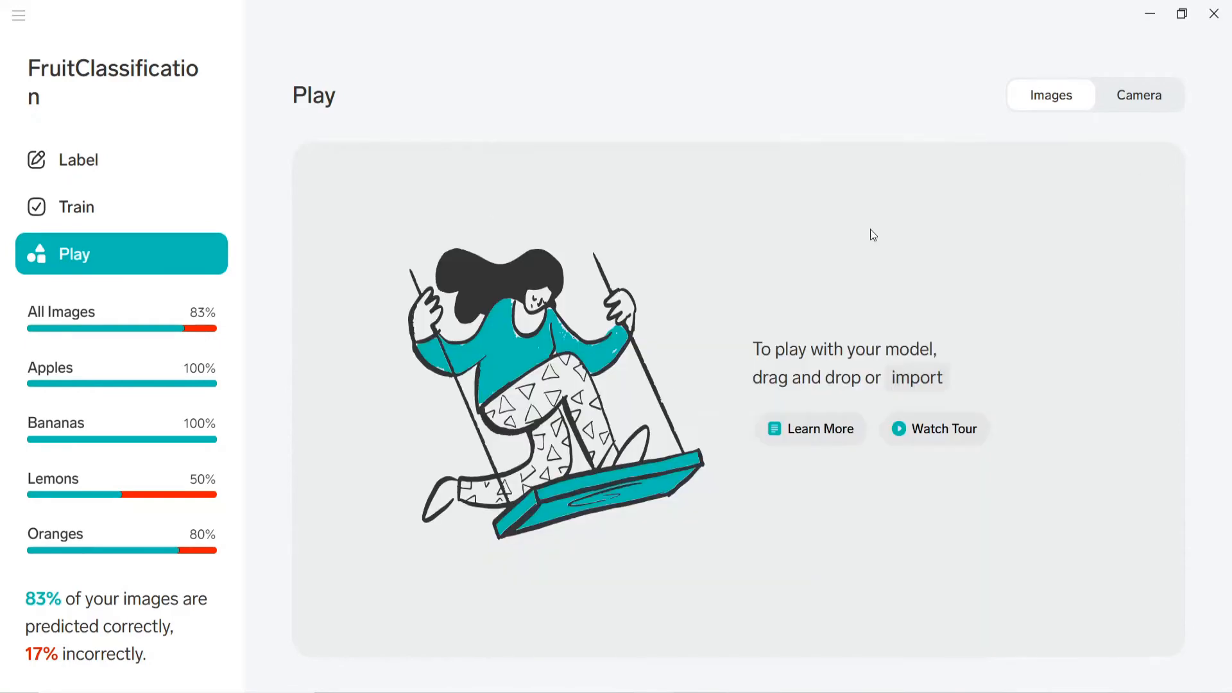
Test the model on image 3 from the Lobetest folder and mark its Apples prediction as correct
{"action": "left_click", "coordinate": [411, 691]}
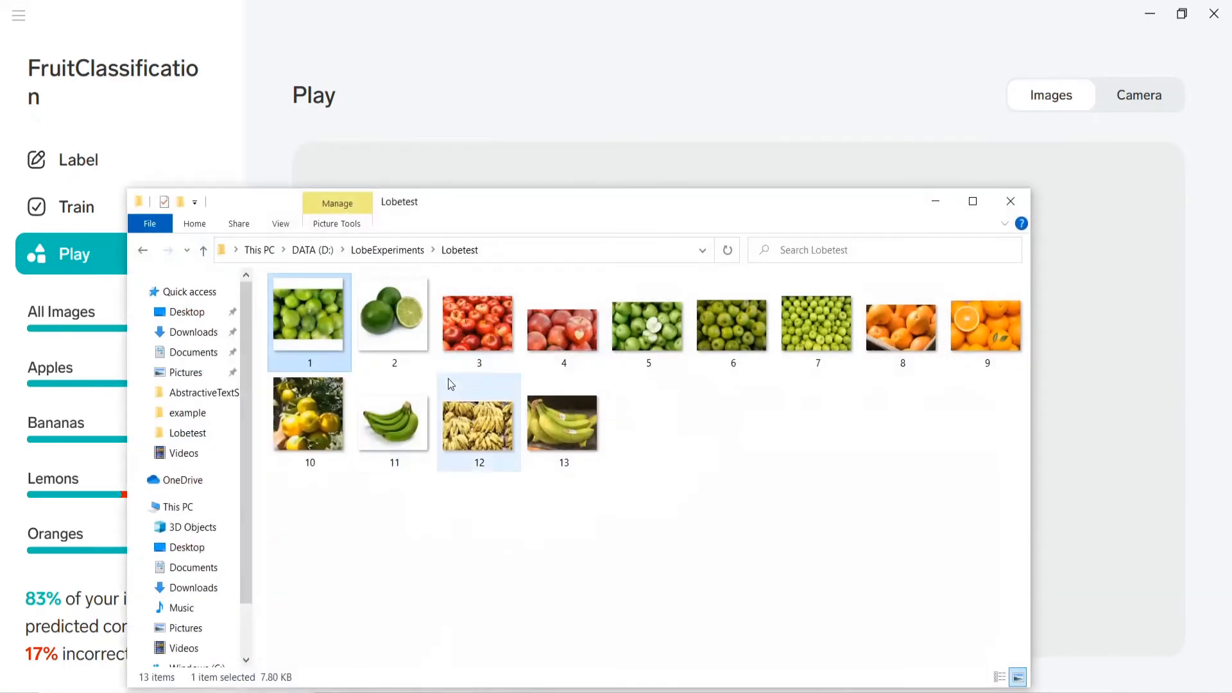
{"action": "left_click_drag", "start_coordinate": [472, 330], "coordinate": [1070, 391]}
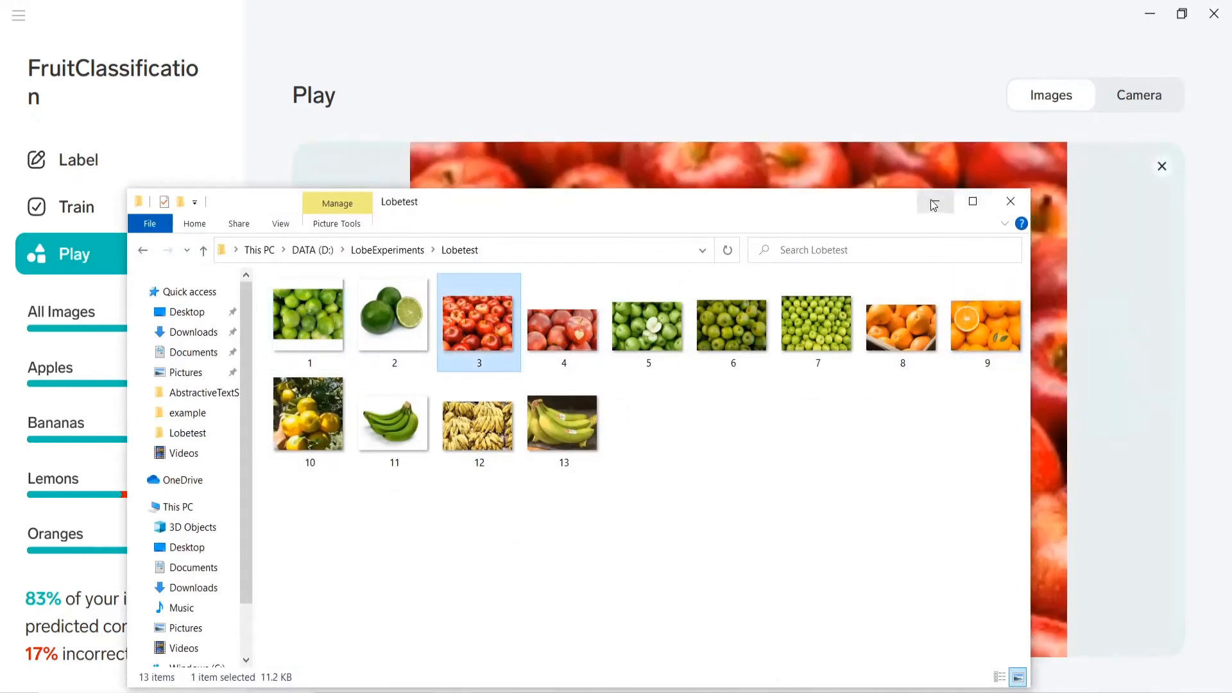
{"action": "left_click", "coordinate": [936, 201]}
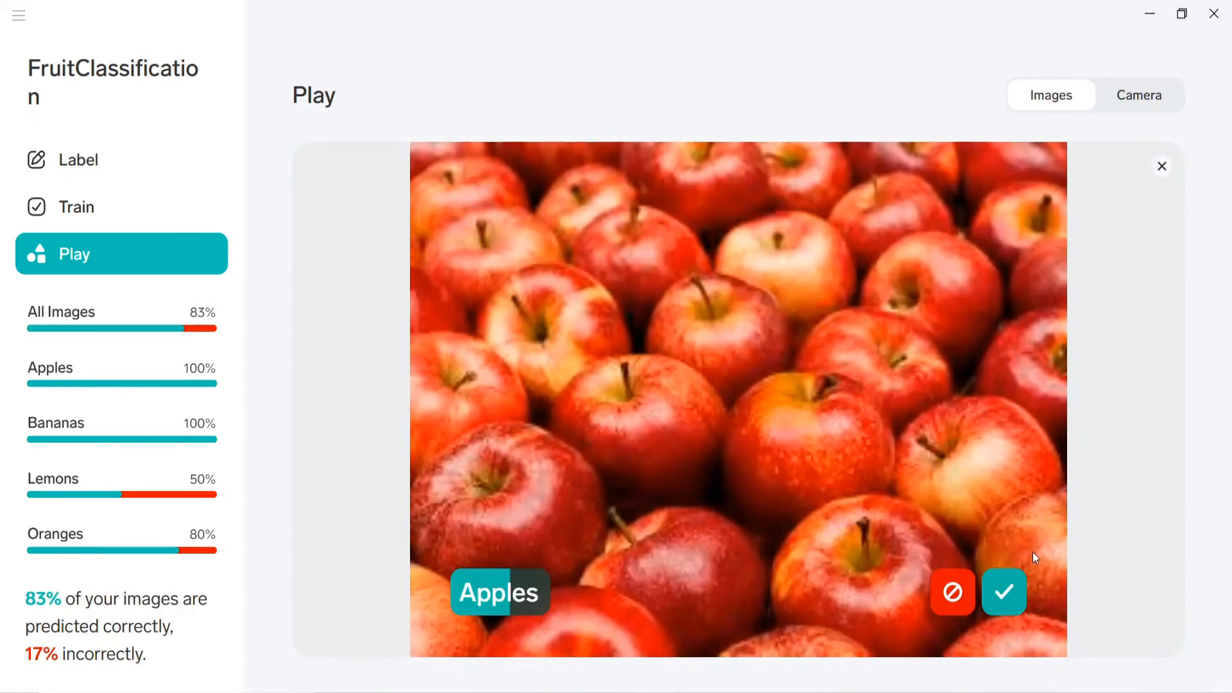
{"action": "left_click", "coordinate": [1013, 588]}
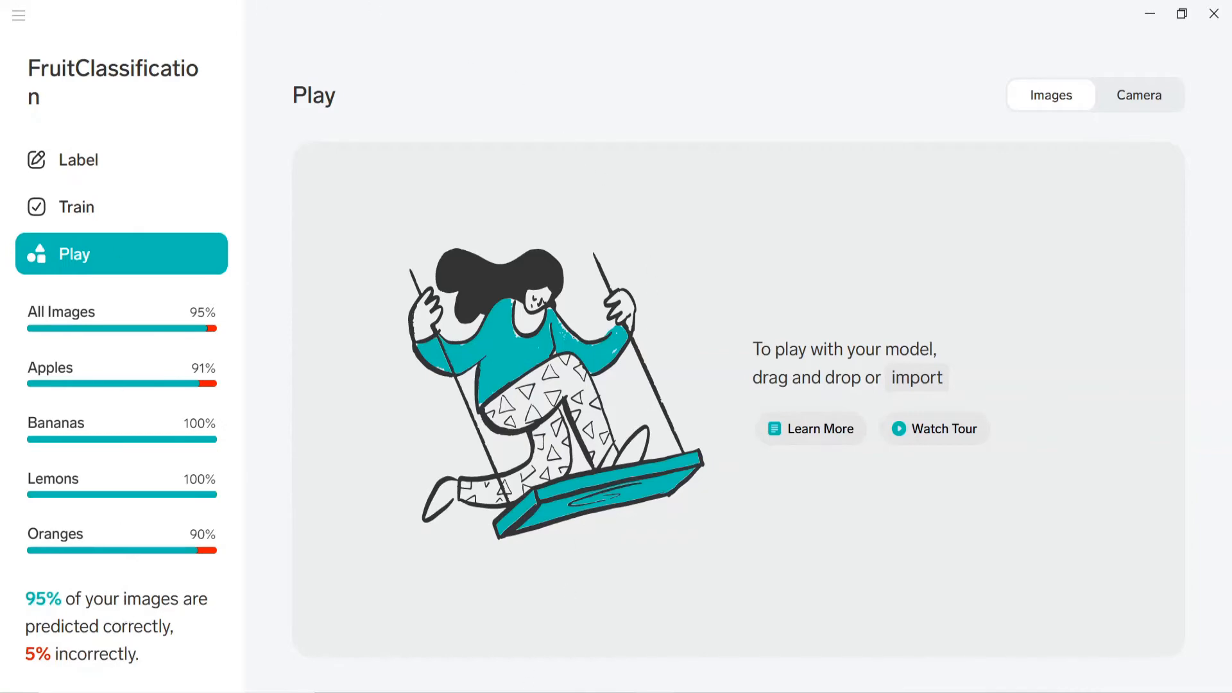
Test the model on image 10 from the Lobetest folder and mark its Oranges prediction as correct
{"action": "key", "text": "alt+Tab"}
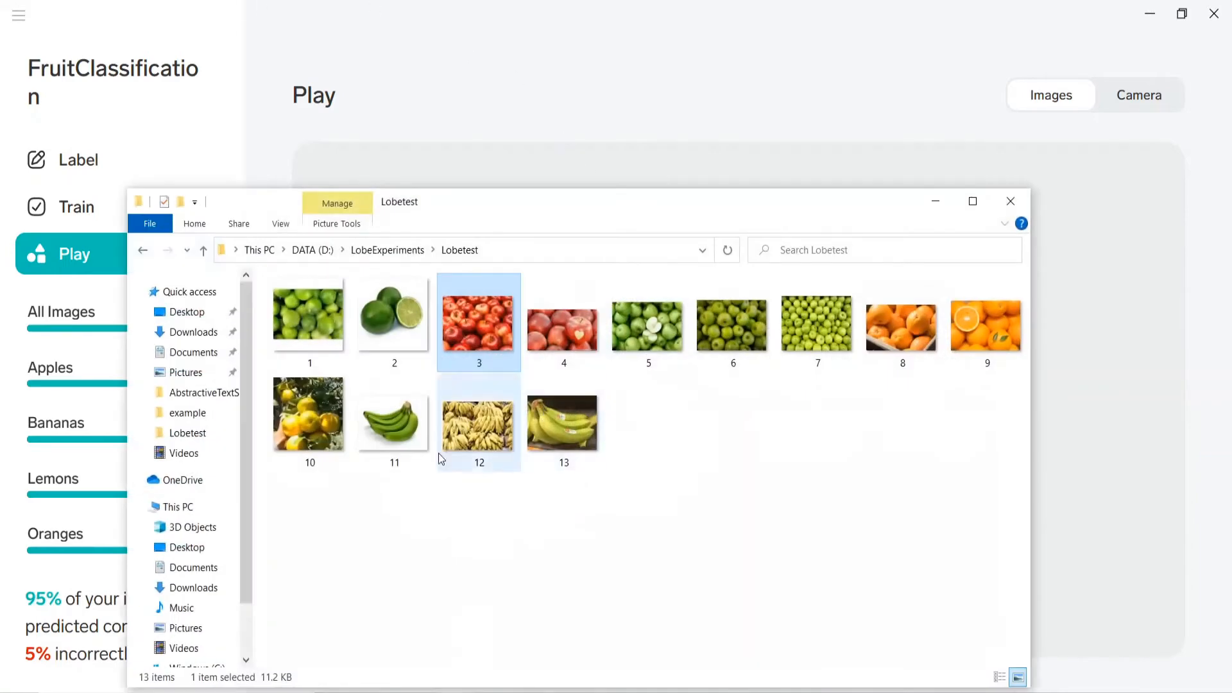
{"action": "left_click_drag", "start_coordinate": [327, 420], "coordinate": [1101, 395]}
{"action": "left_click", "coordinate": [936, 202]}
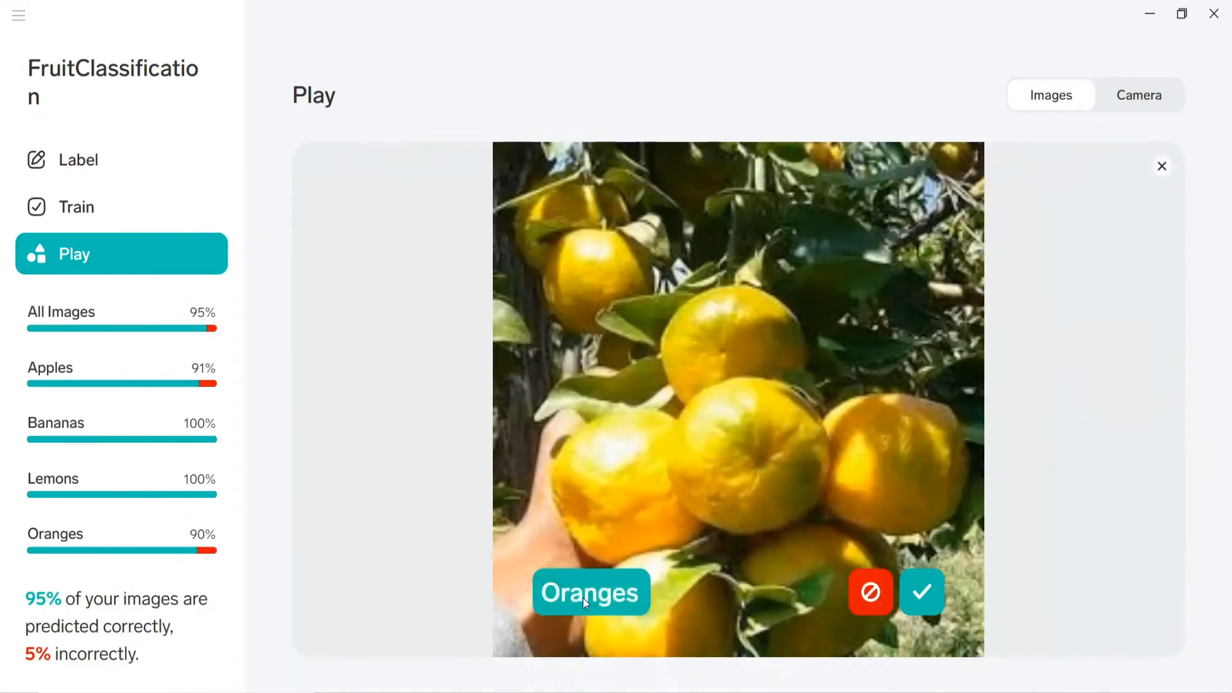
{"action": "left_click", "coordinate": [923, 587]}
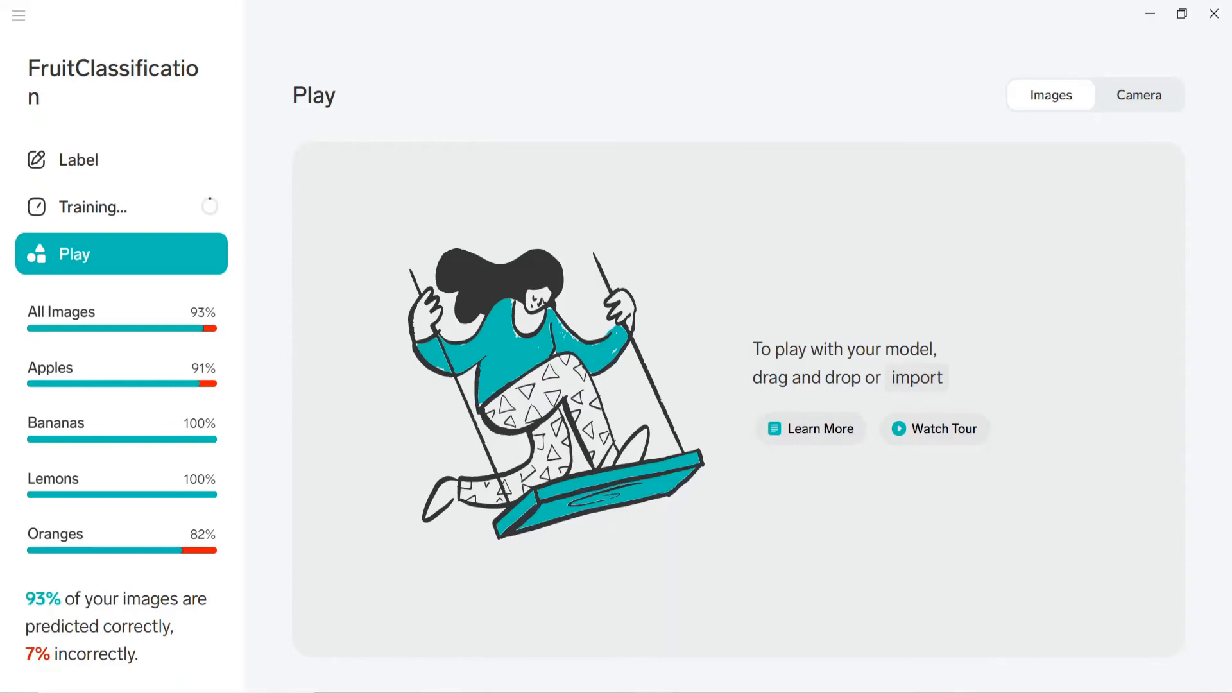
Test the model on image 2 from the Lobetest folder, reject its prediction, and relabel it as Lemons
{"action": "key", "text": "alt+Tab"}
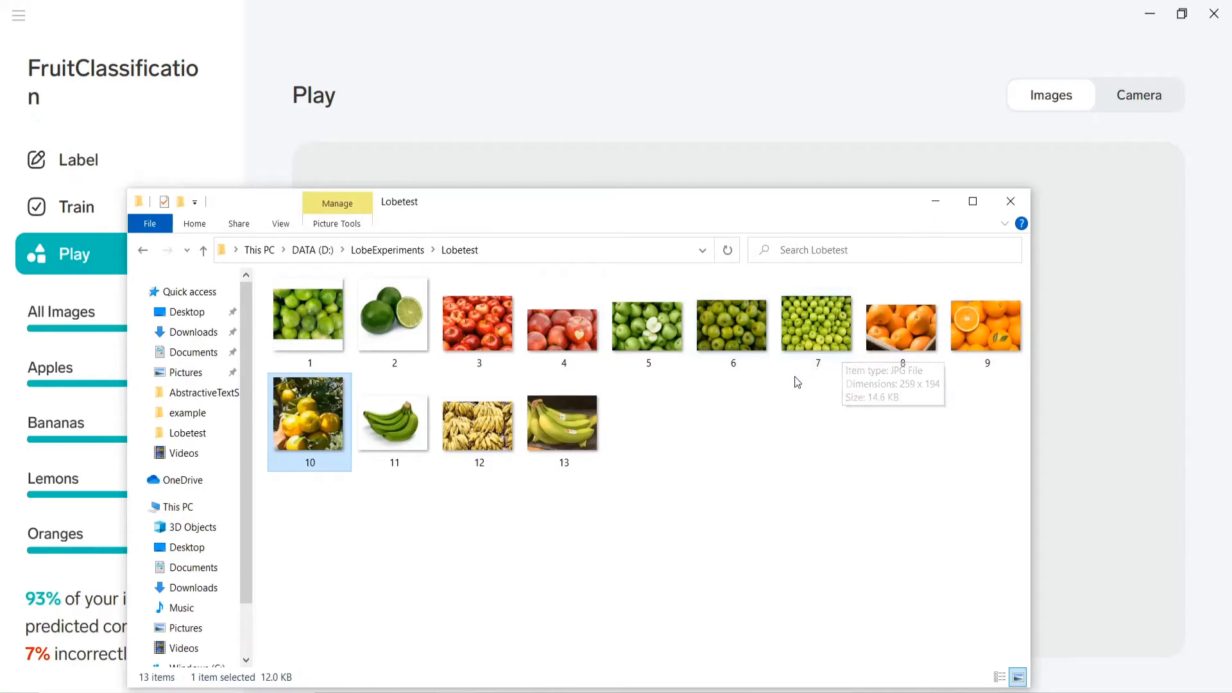
{"action": "left_click", "coordinate": [380, 321]}
{"action": "left_click_drag", "start_coordinate": [380, 321], "coordinate": [1134, 479]}
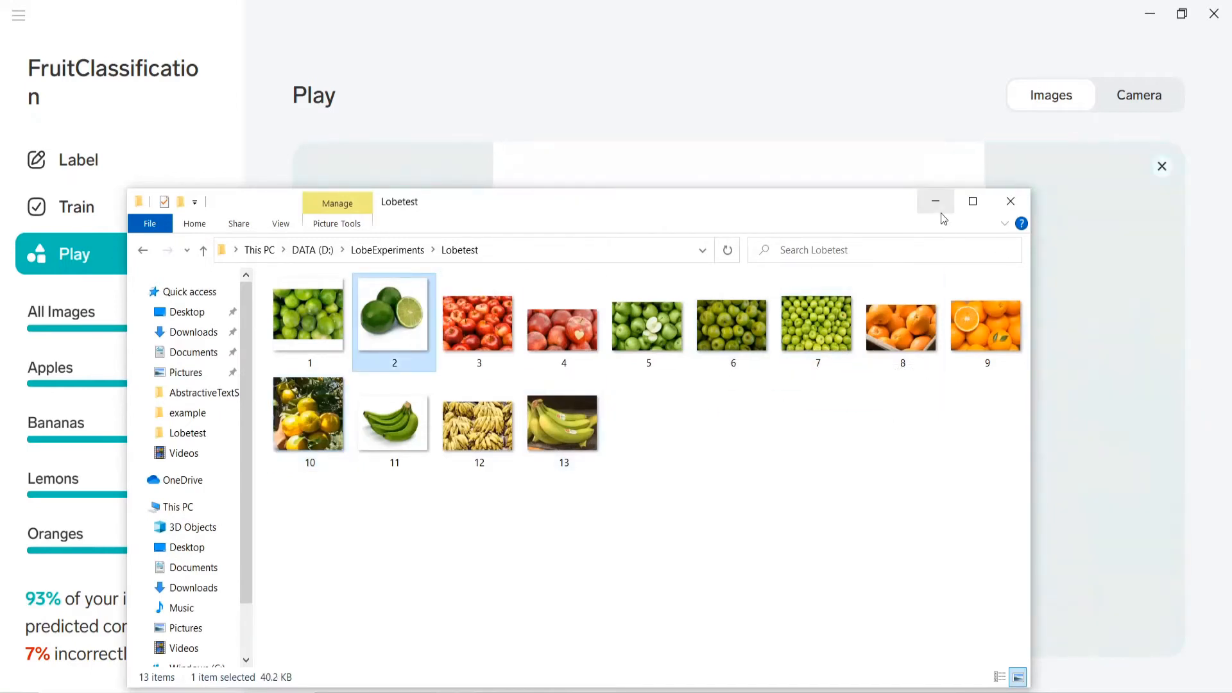
{"action": "left_click", "coordinate": [937, 203]}
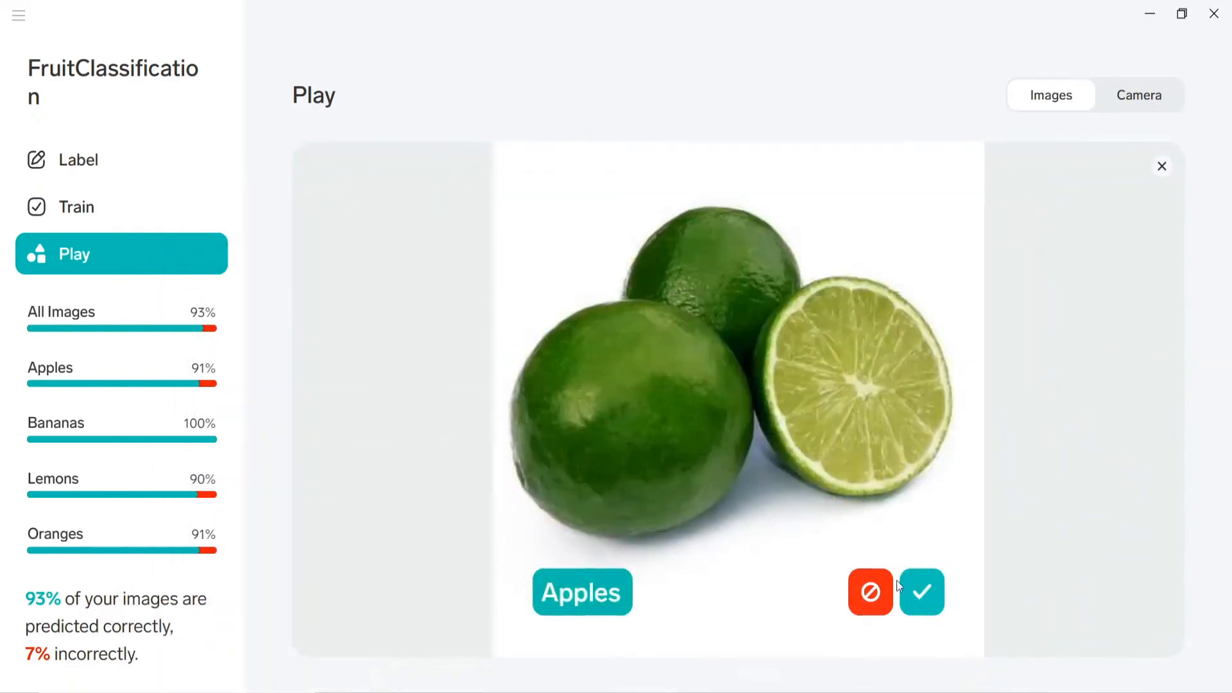
{"action": "left_click", "coordinate": [864, 599]}
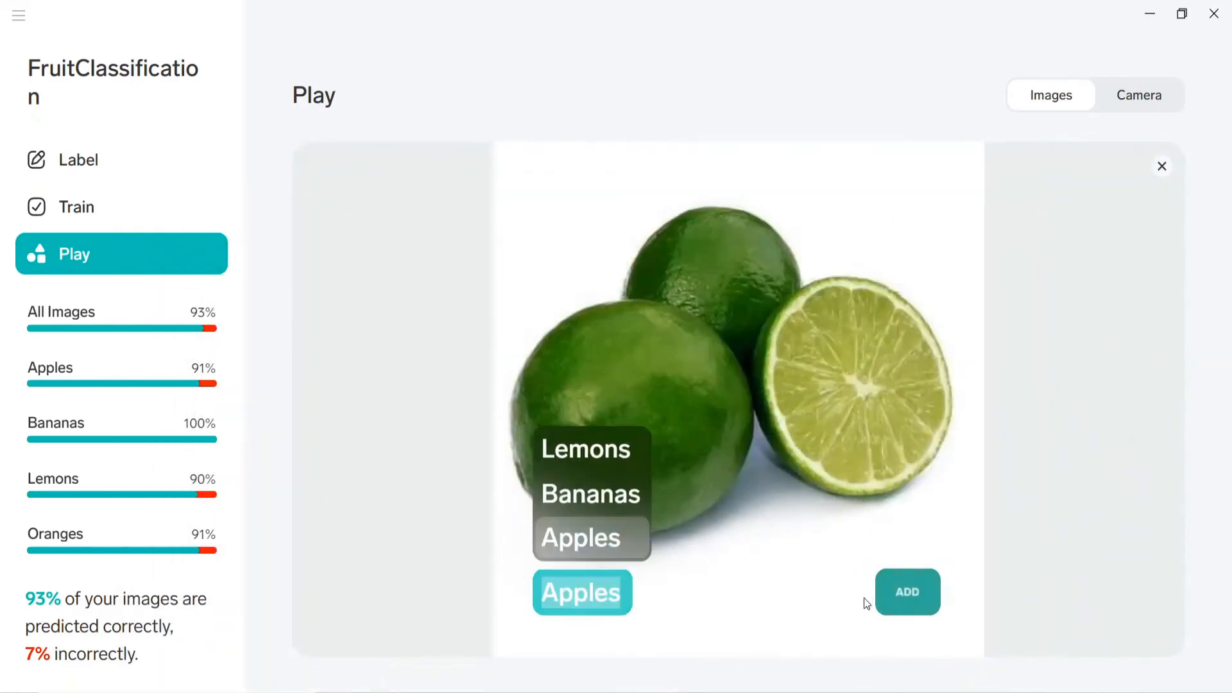
{"action": "left_click", "coordinate": [594, 444]}
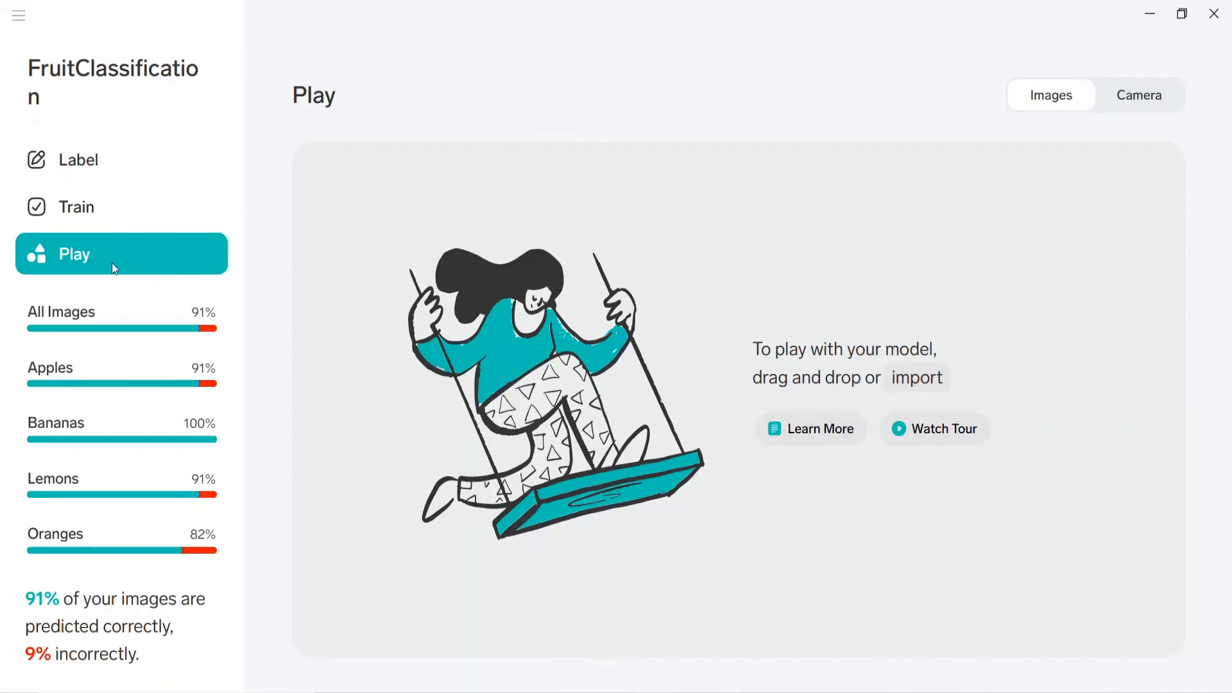
Examine the updated training results for all images and for the Lemons label
{"action": "left_click", "coordinate": [132, 319]}
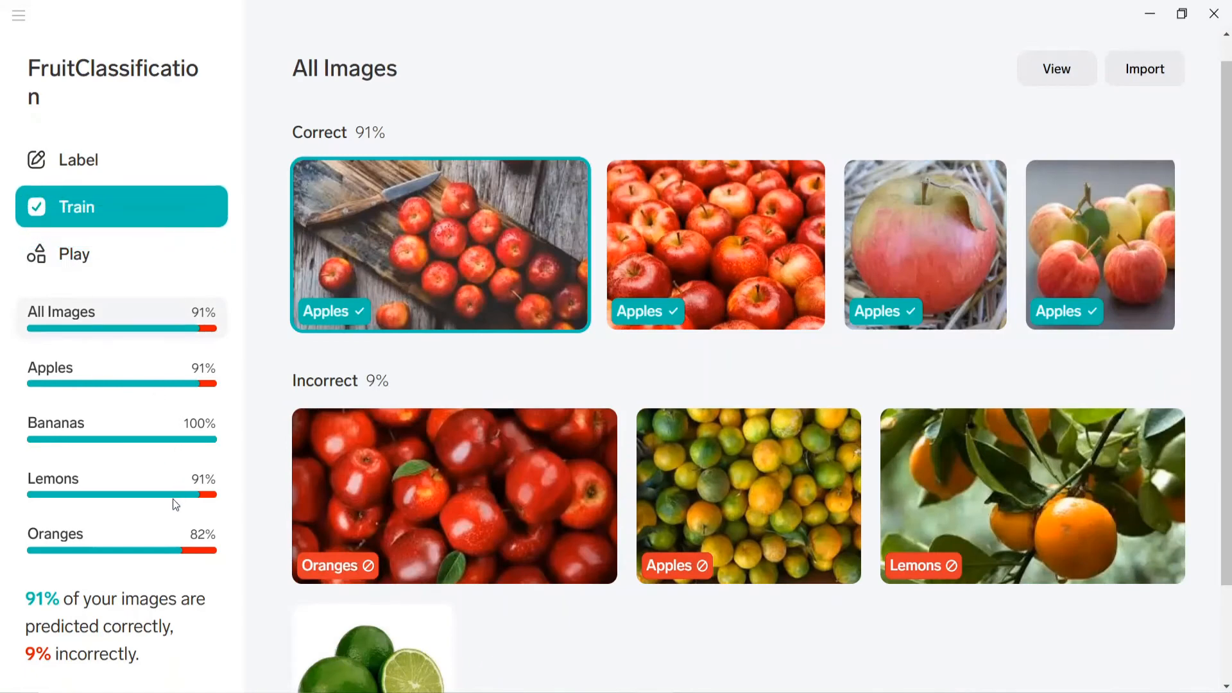
{"action": "left_click", "coordinate": [144, 498]}
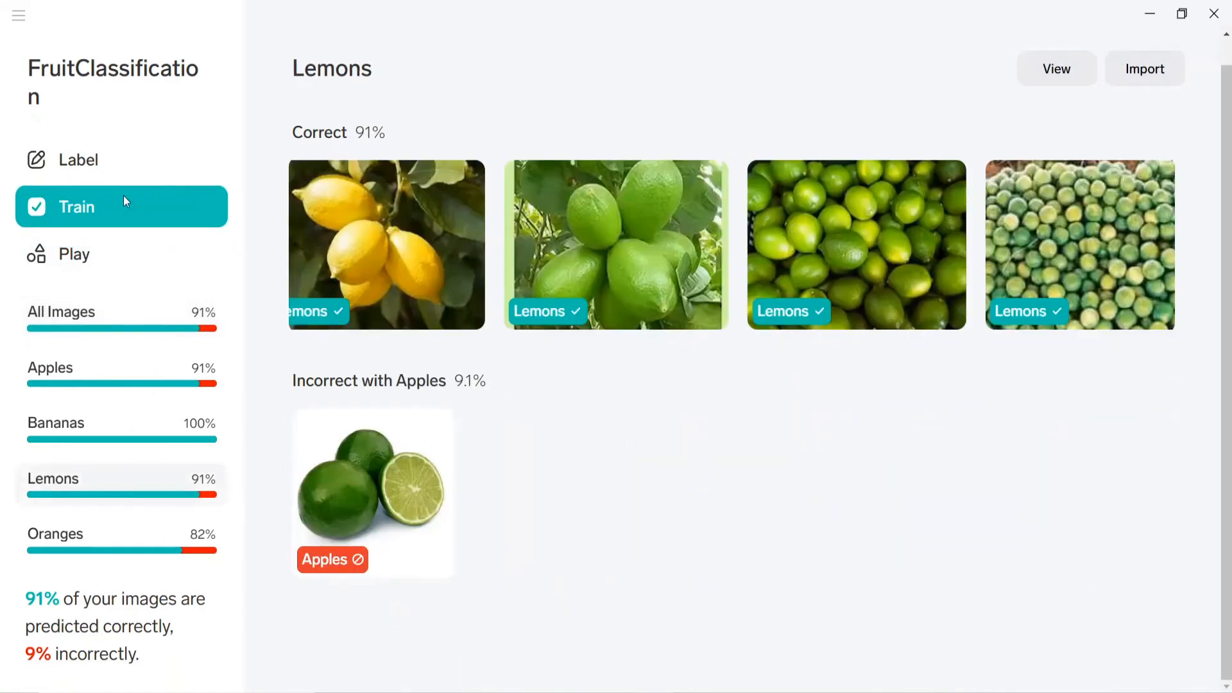
Test the model in Play on image 6 from the Lobetest folder and mark its Apples prediction as correct
{"action": "left_click", "coordinate": [113, 256]}
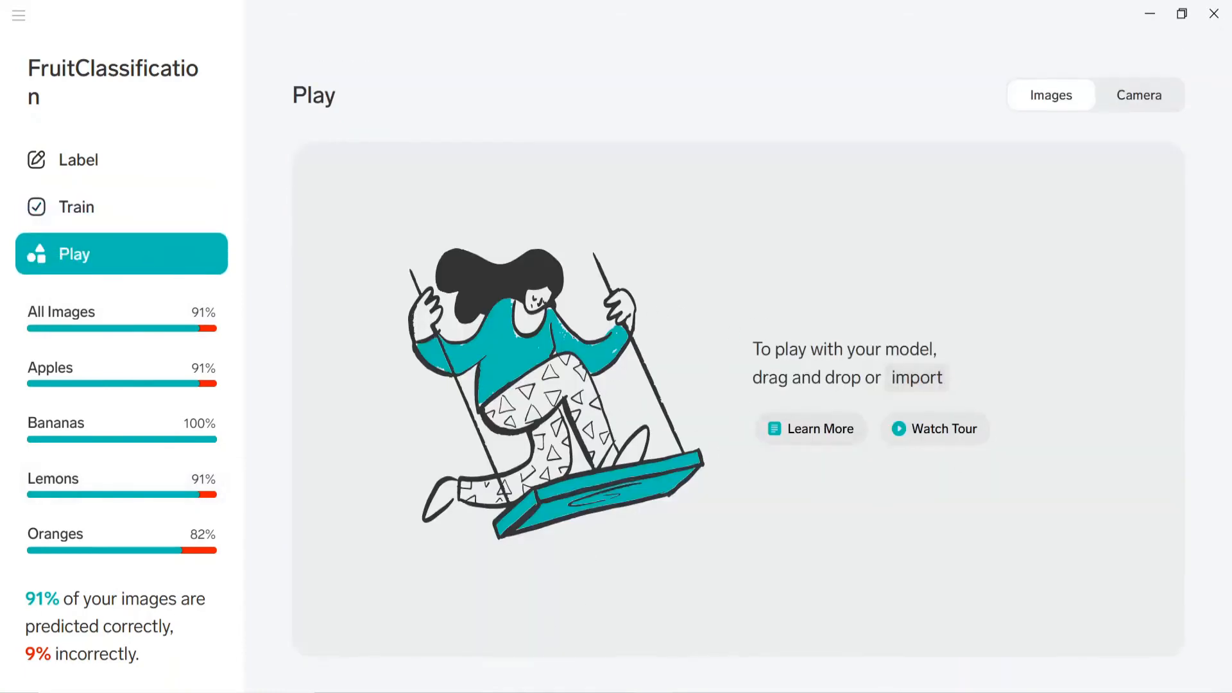
{"action": "key", "text": "alt+Tab"}
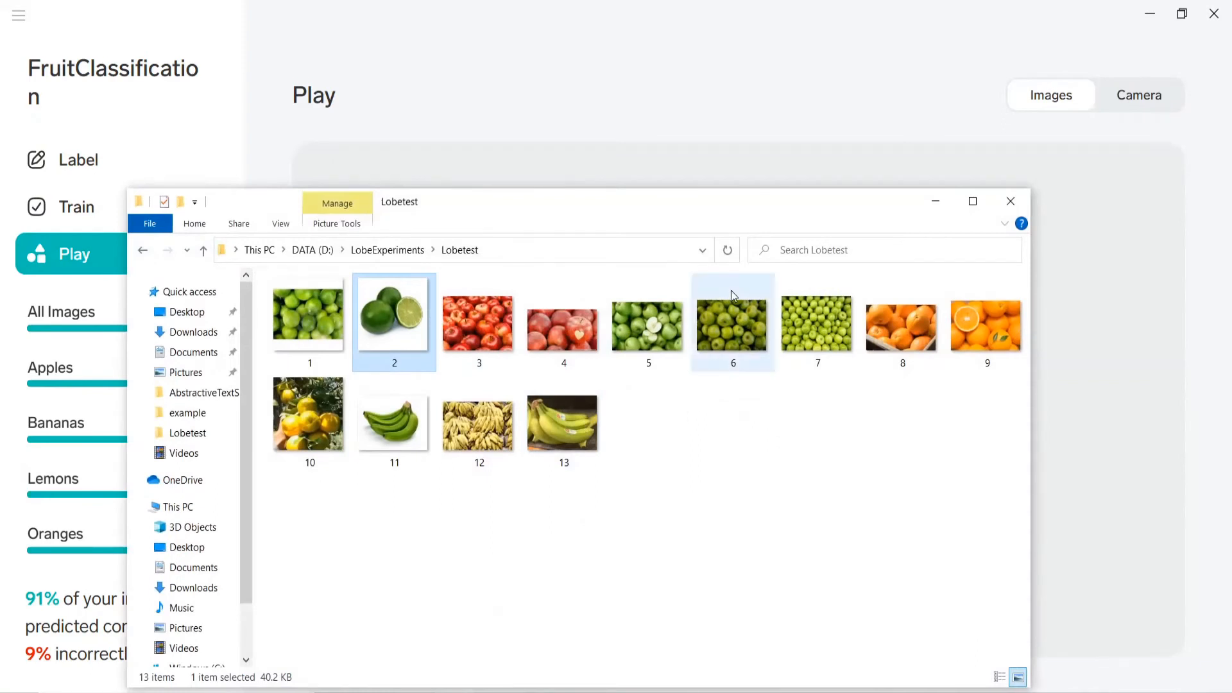
{"action": "left_click_drag", "start_coordinate": [727, 330], "coordinate": [1067, 399]}
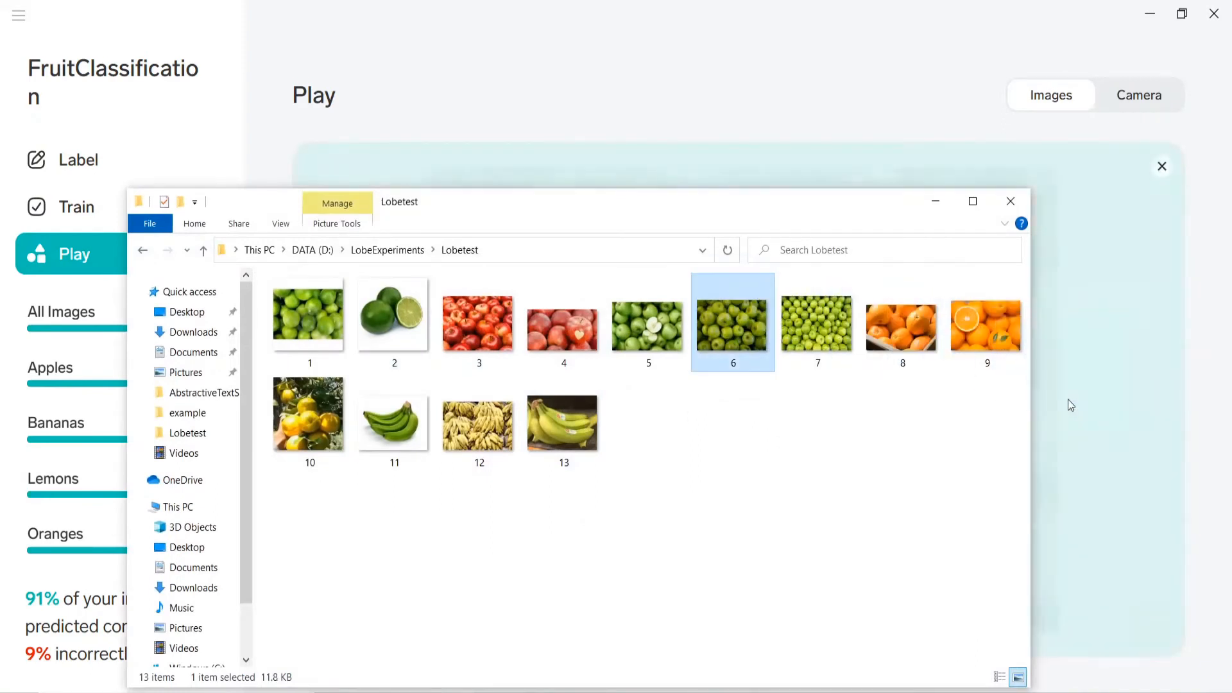
{"action": "left_click", "coordinate": [498, 129]}
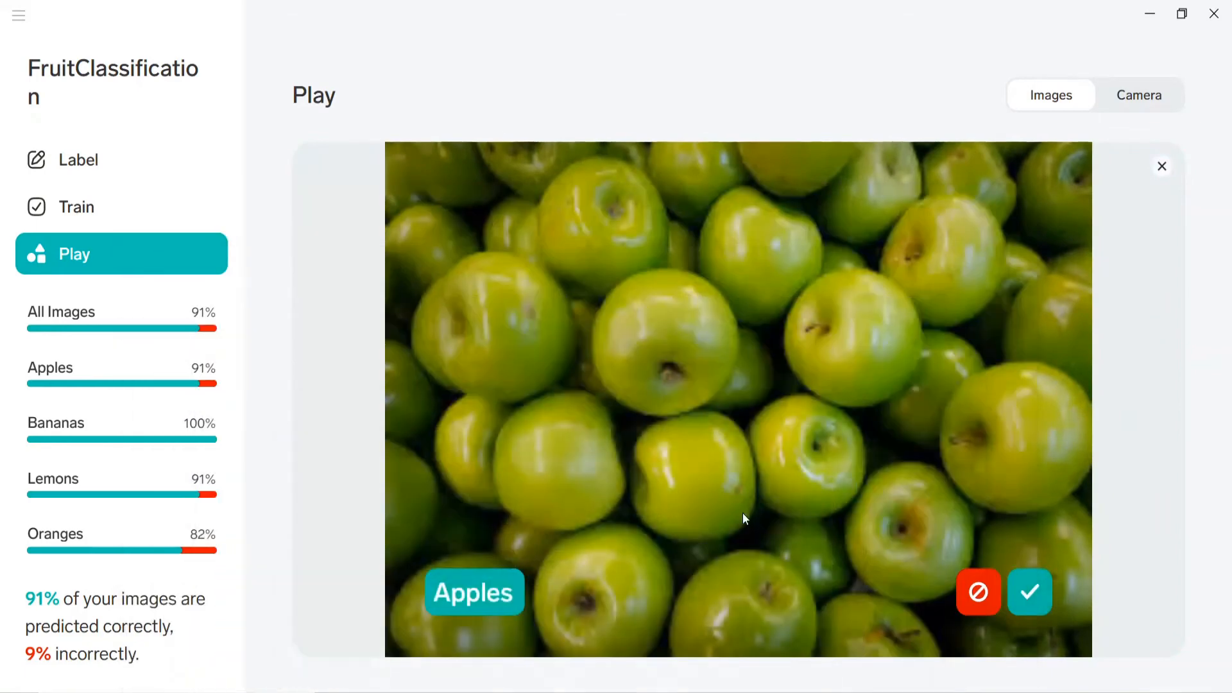
{"action": "left_click", "coordinate": [1037, 597]}
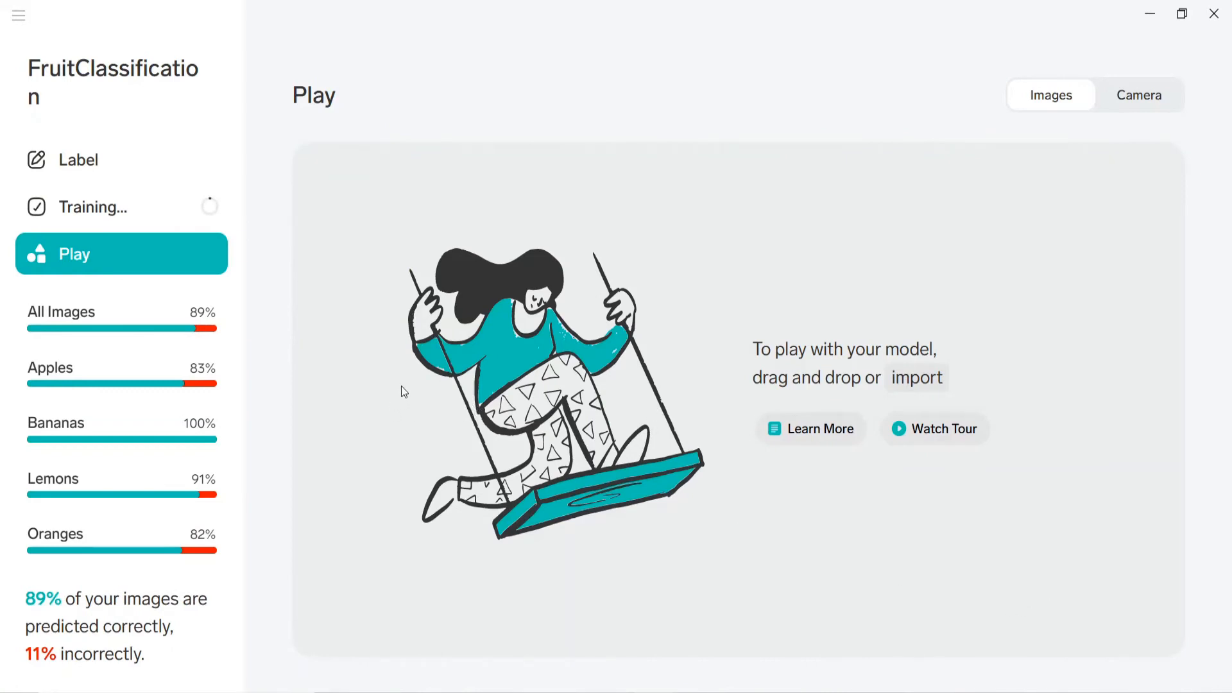
Start exporting the trained model in the TensorFlow format
{"action": "mouse_move", "coordinate": [118, 441]}
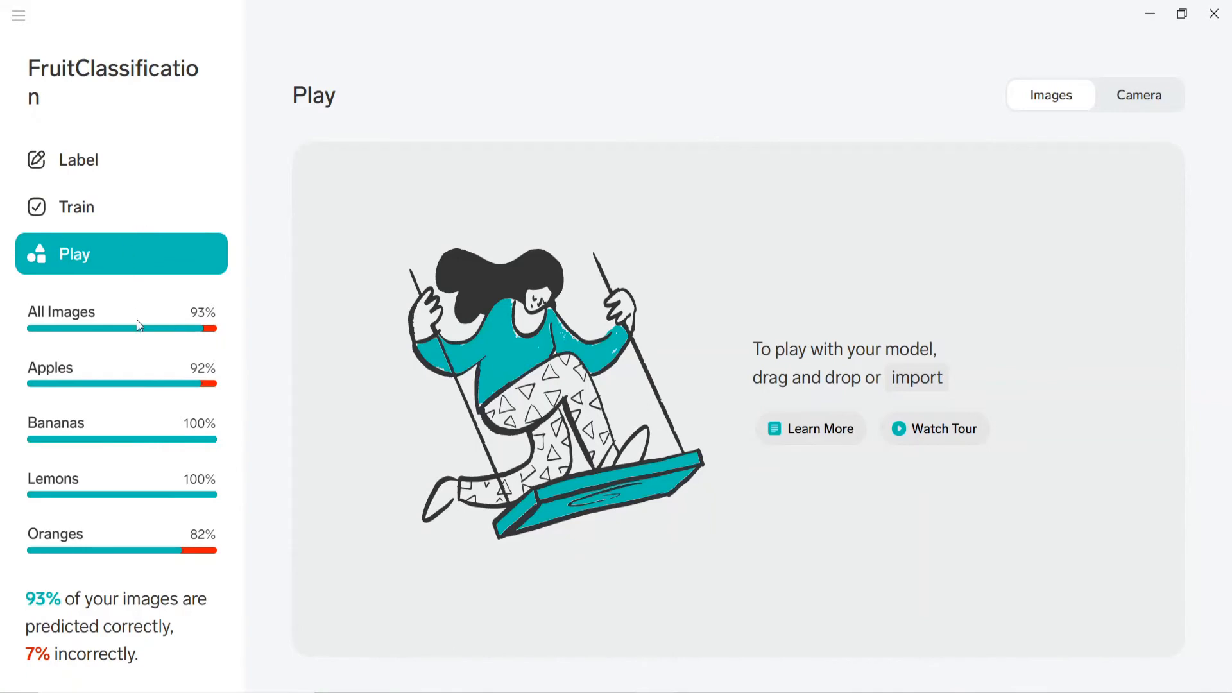
{"action": "left_click", "coordinate": [19, 18]}
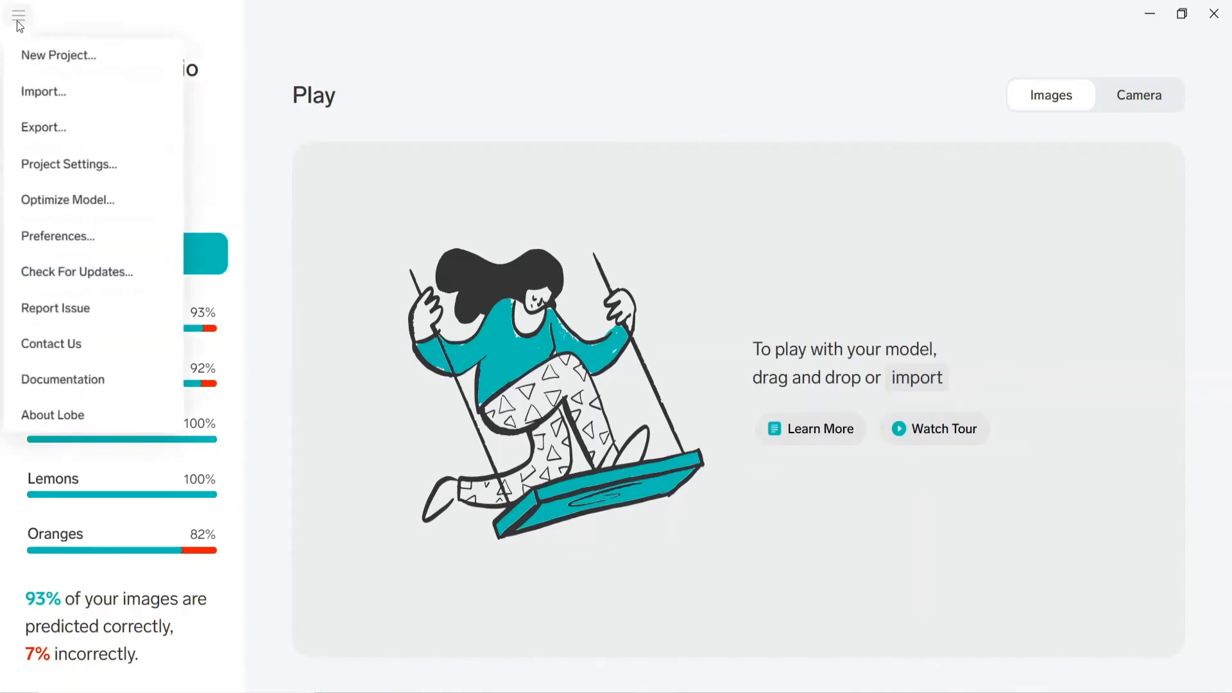
{"action": "left_click", "coordinate": [58, 129]}
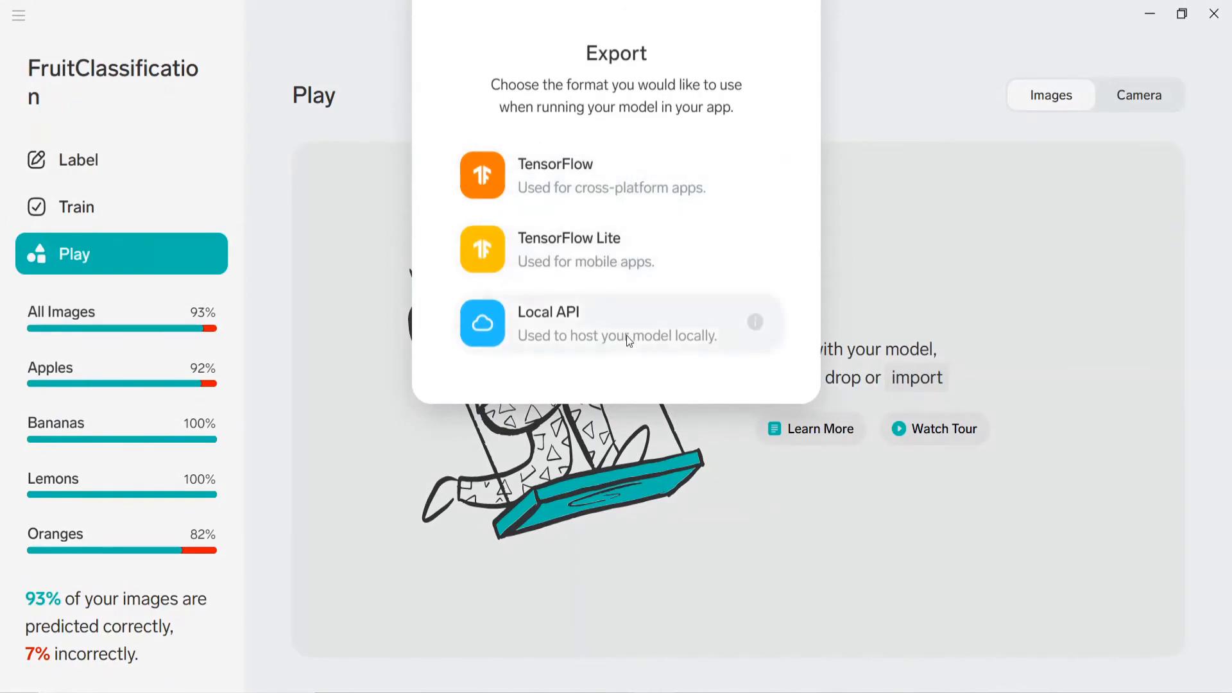
{"action": "left_click", "coordinate": [659, 186]}
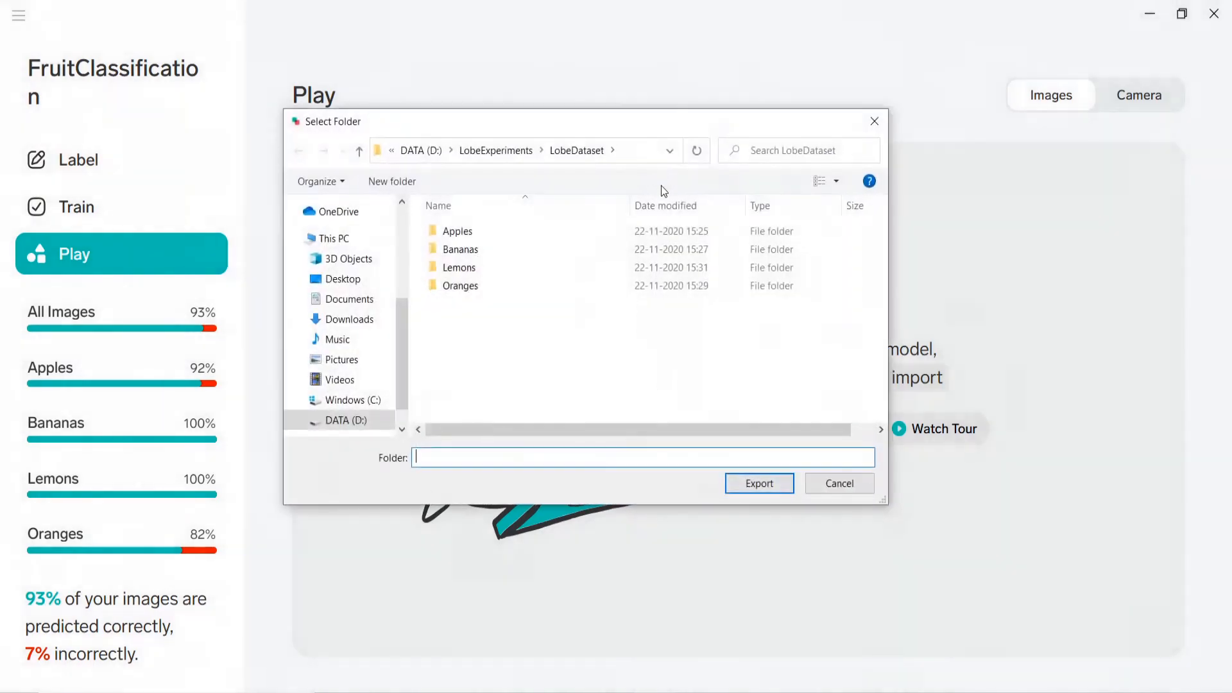
Browse to the LobeExperiments folder as the export location
{"action": "left_click", "coordinate": [491, 151]}
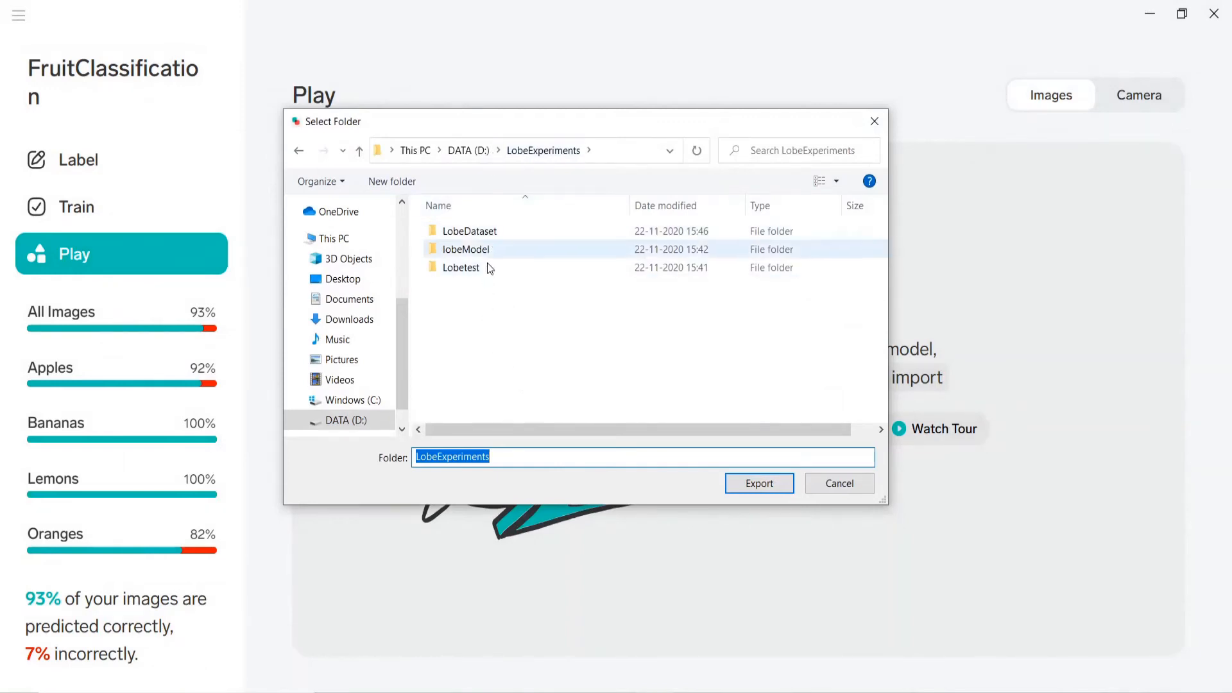
Try to export the model into a new folder named LobeFruitModel inside LobeExperiments
{"action": "left_click", "coordinate": [511, 456]}
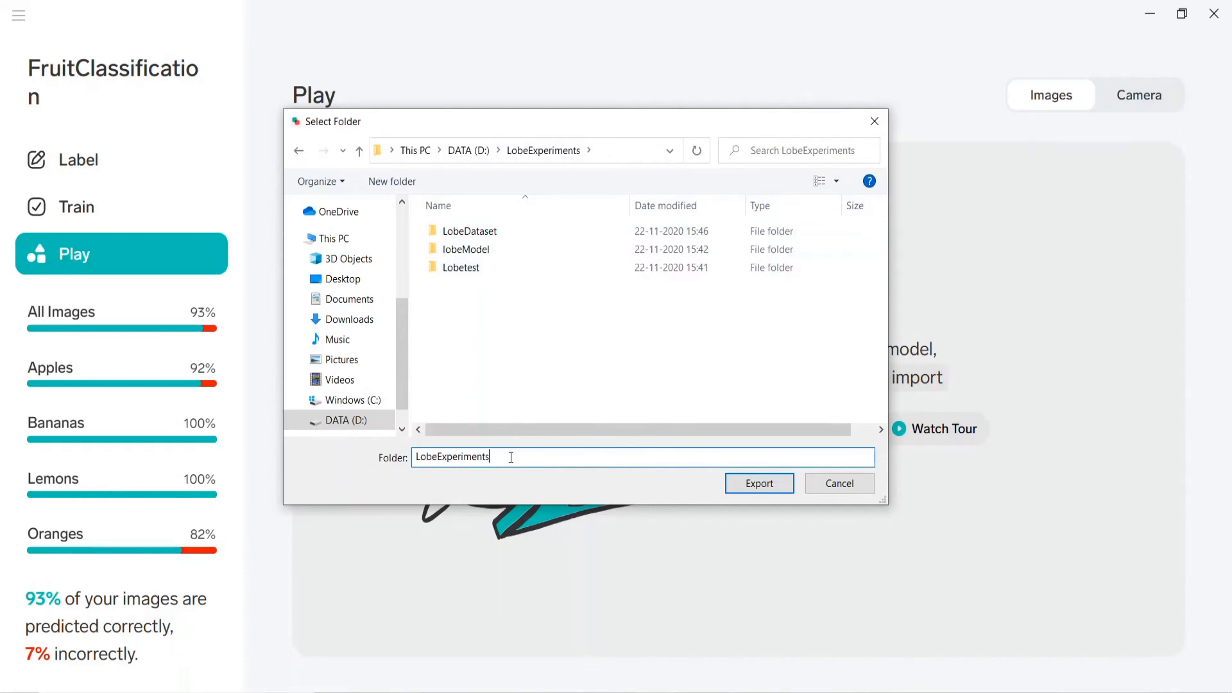
{"action": "key", "text": "BackSpace"}
{"action": "key", "text": "BackSpace"}
{"action": "key", "text": "BackSpace"}
{"action": "key", "text": "BackSpace"}
{"action": "key", "text": "BackSpace"}
{"action": "key", "text": "BackSpace"}
{"action": "key", "text": "BackSpace"}
{"action": "key", "text": "BackSpace"}
{"action": "key", "text": "BackSpace"}
{"action": "key", "text": "BackSpace"}
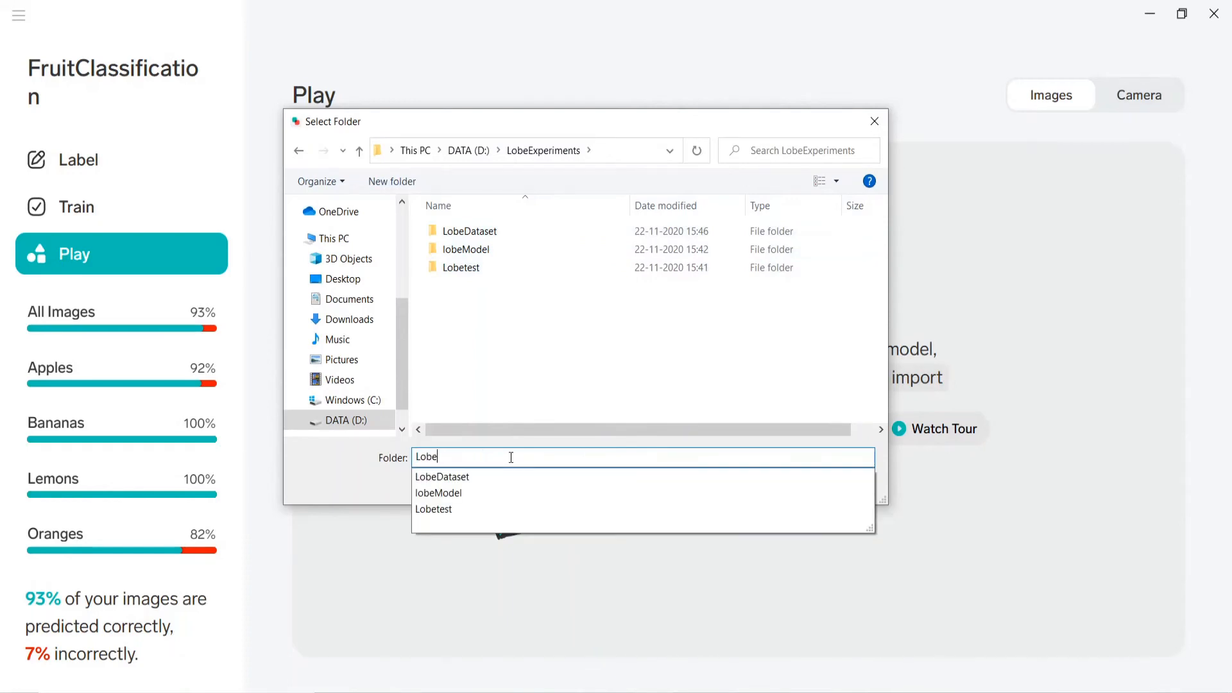
{"action": "type", "text": "FruitModel"}
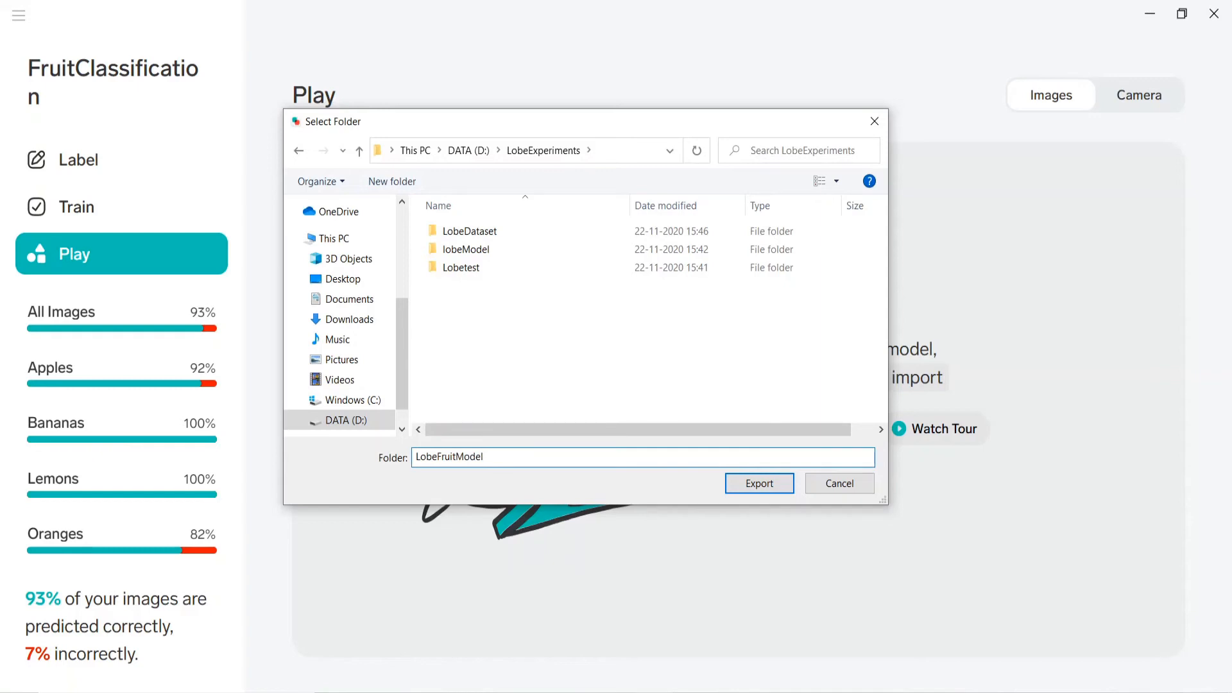
{"action": "key", "text": "Return"}
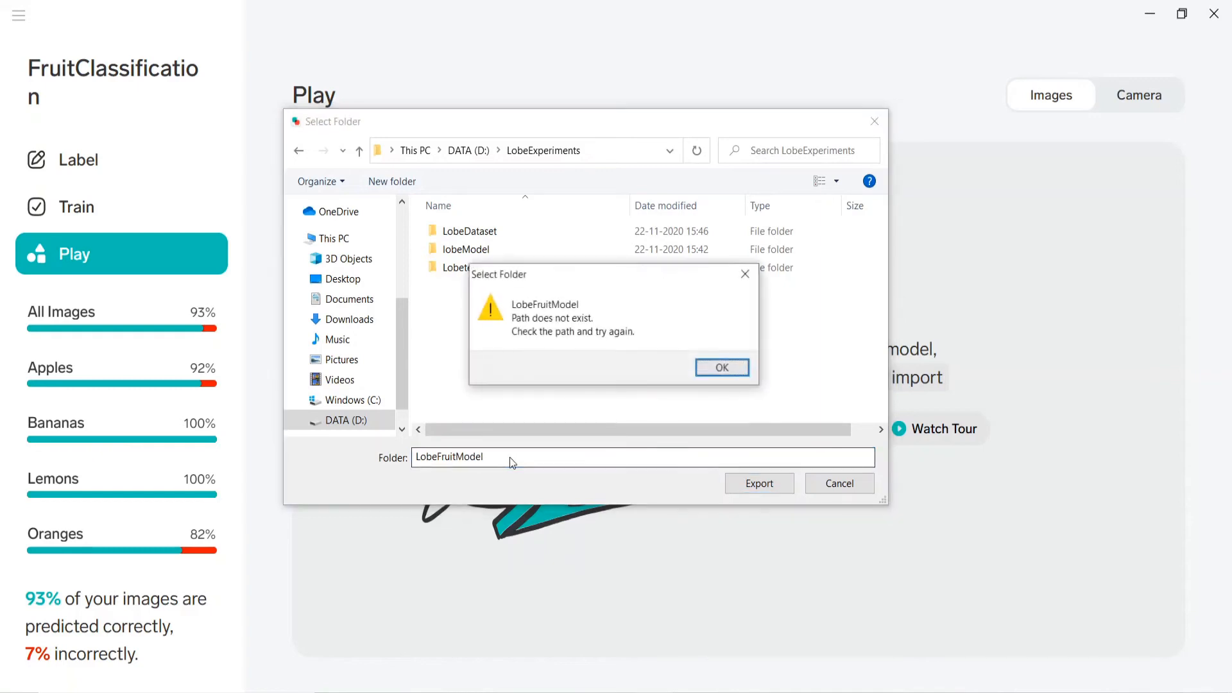
{"action": "left_click", "coordinate": [722, 367]}
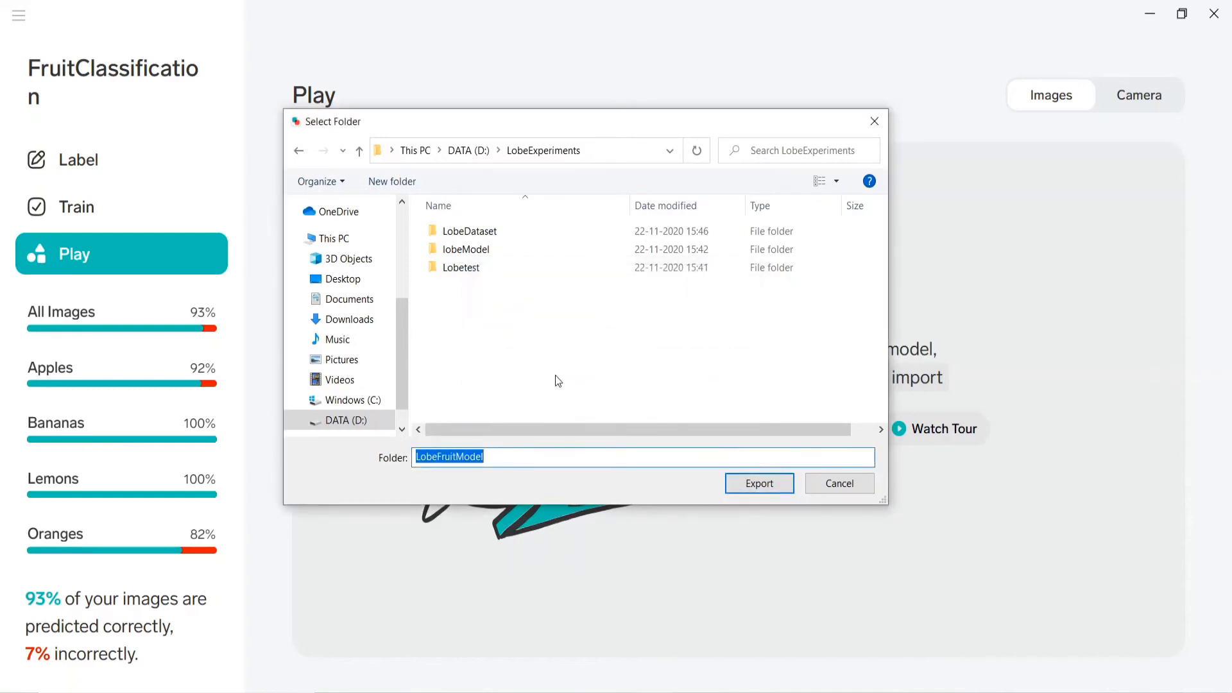
Export the model into the existing lobeModel folder without optimizing it first
{"action": "left_click", "coordinate": [475, 248]}
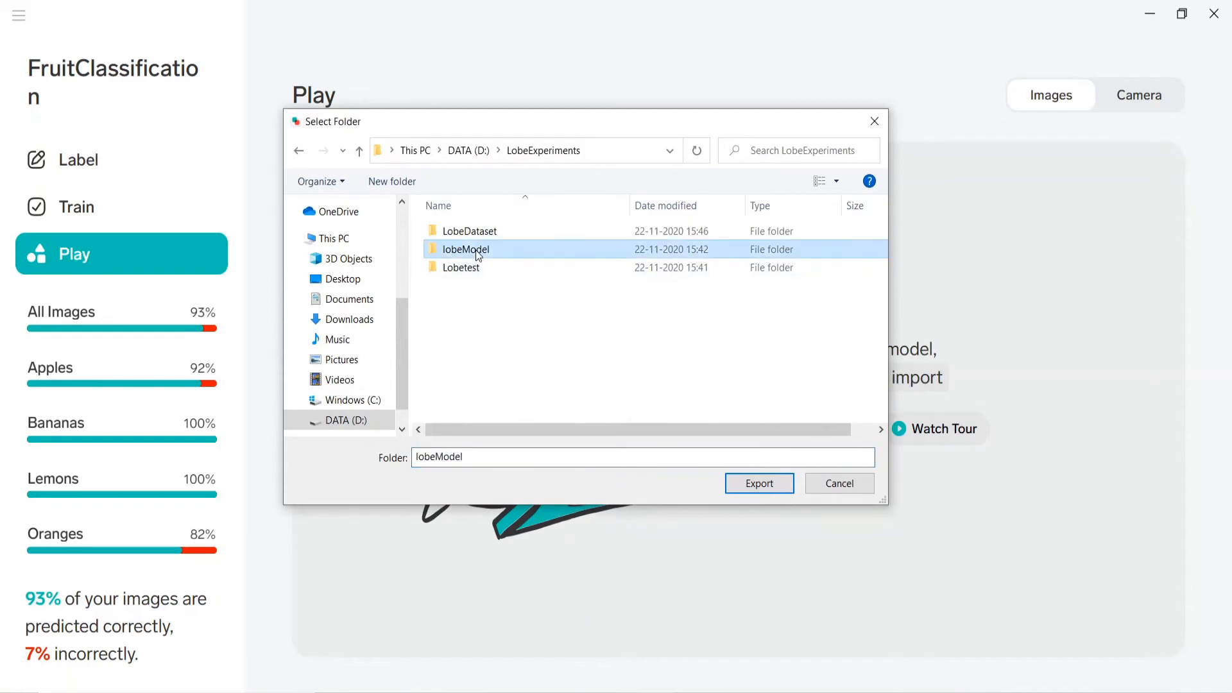
{"action": "left_click", "coordinate": [763, 484]}
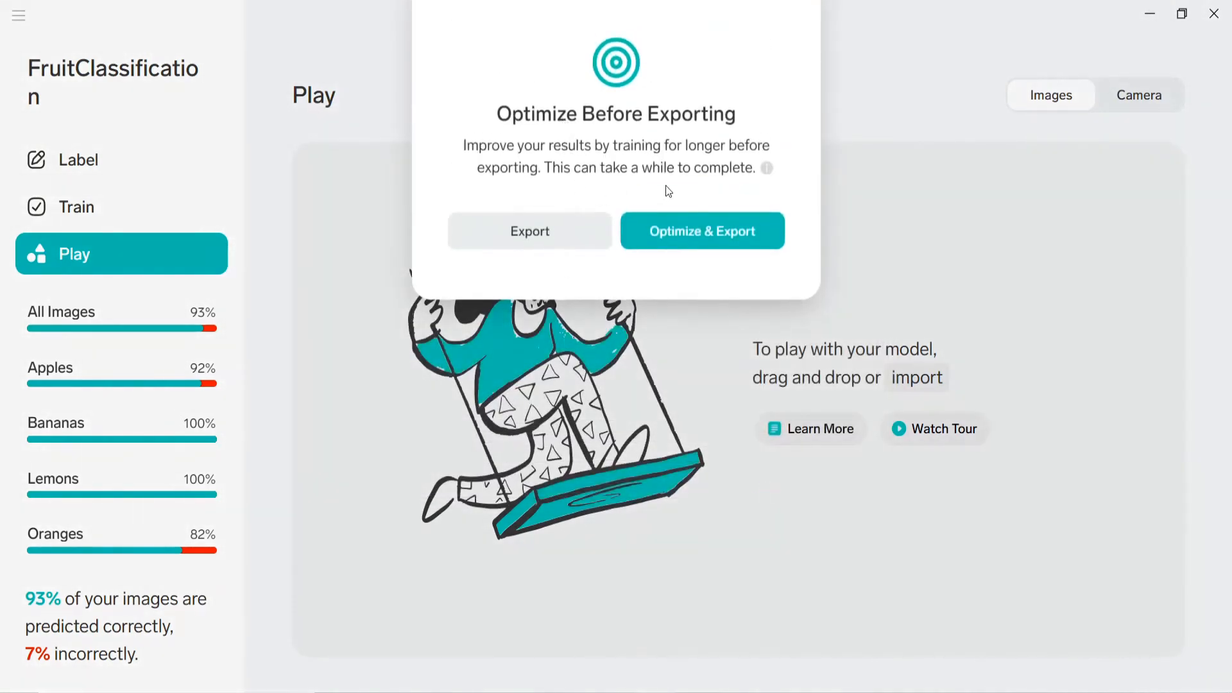
{"action": "left_click", "coordinate": [533, 232]}
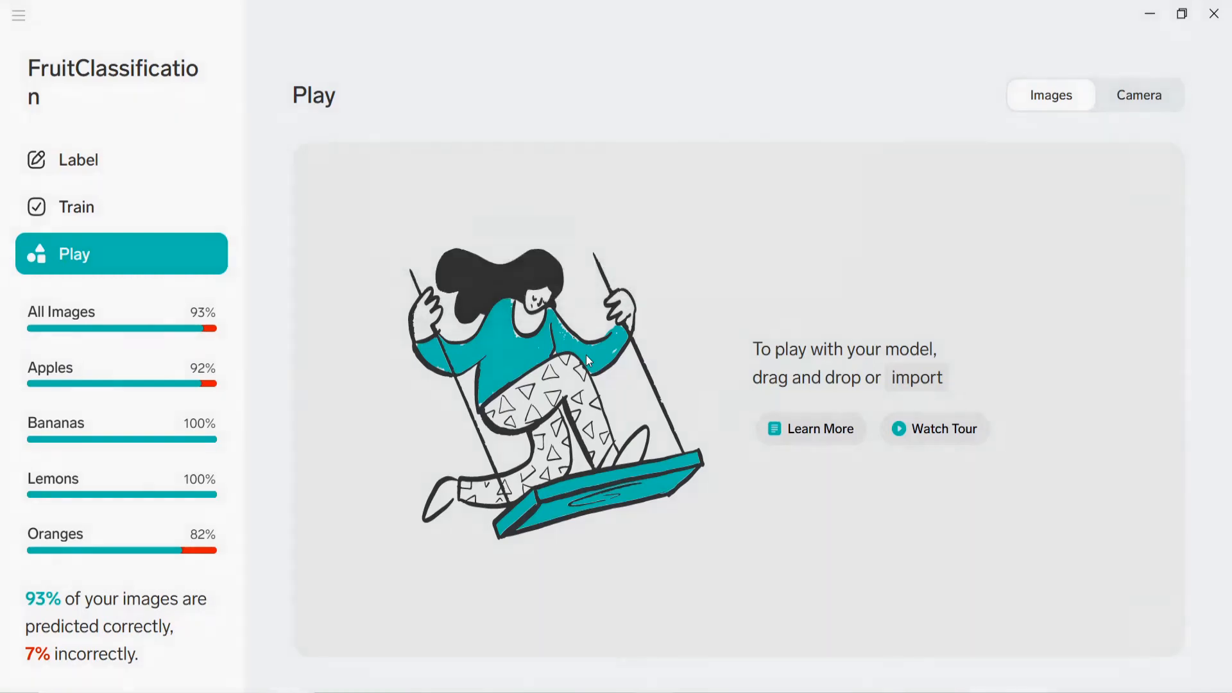
{"action": "left_click", "coordinate": [20, 23]}
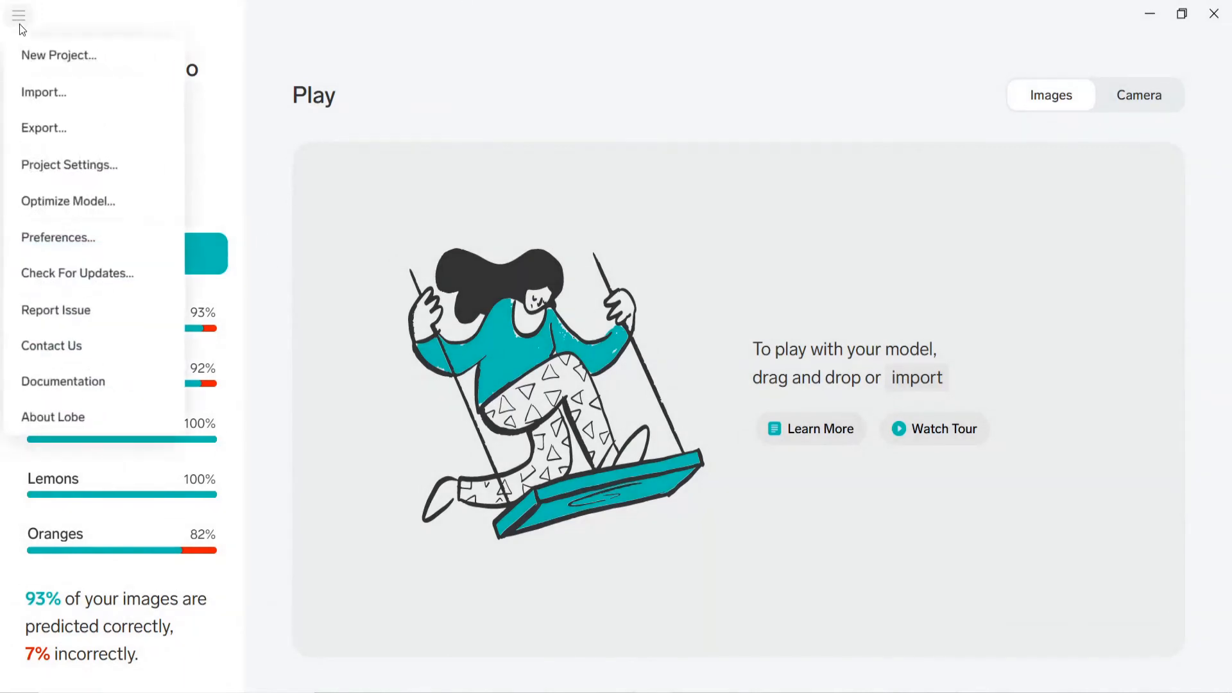
{"action": "left_click", "coordinate": [24, 91]}
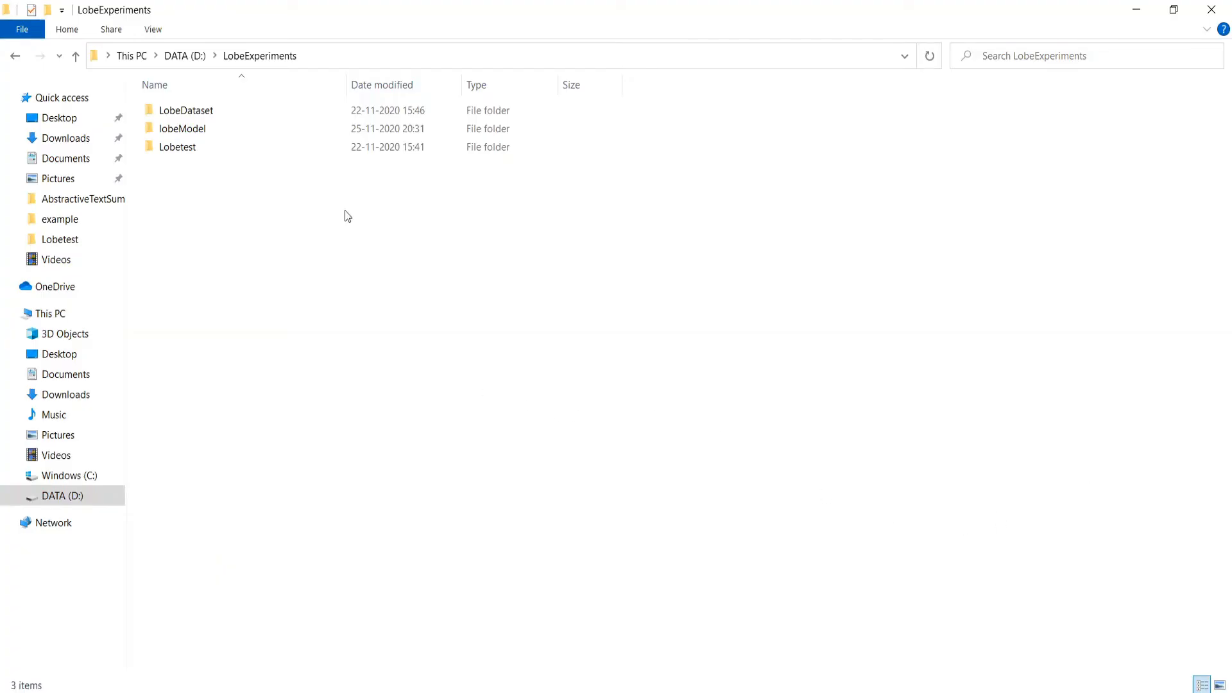
In File Explorer, open the FruitClassification TensorFlow folder inside lobeModel and examine the exported model files
{"action": "left_click", "coordinate": [198, 133]}
{"action": "mouse_move", "coordinate": [198, 134]}
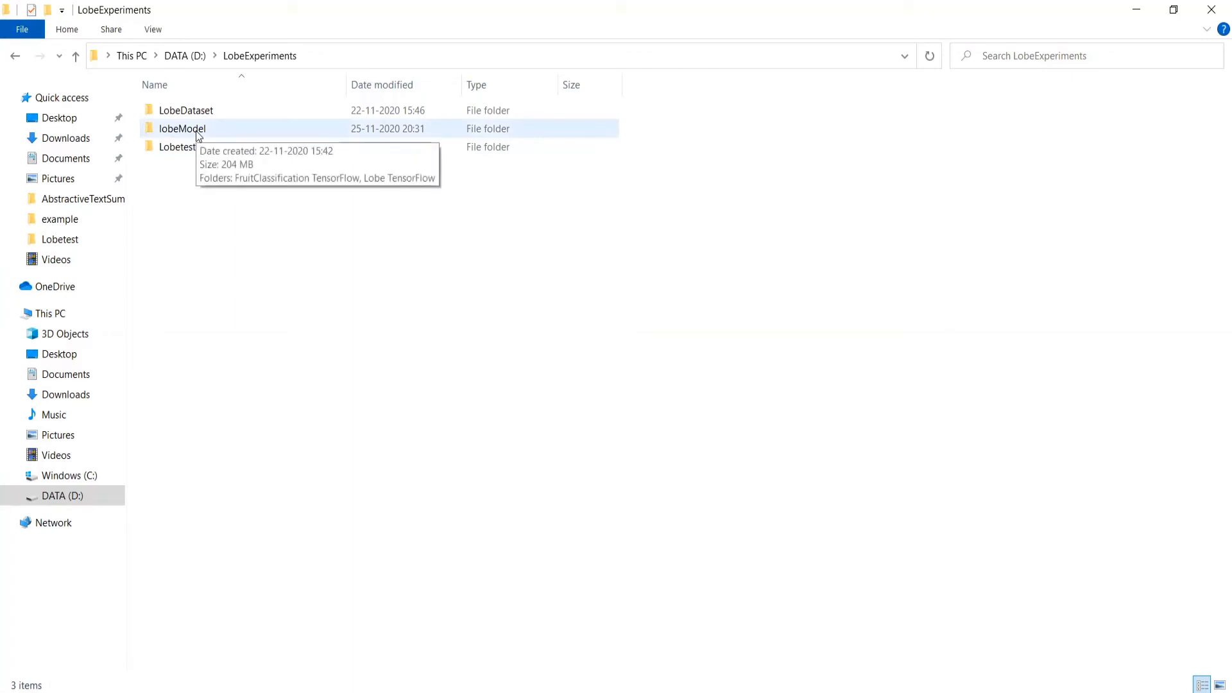
{"action": "double_click", "coordinate": [198, 133]}
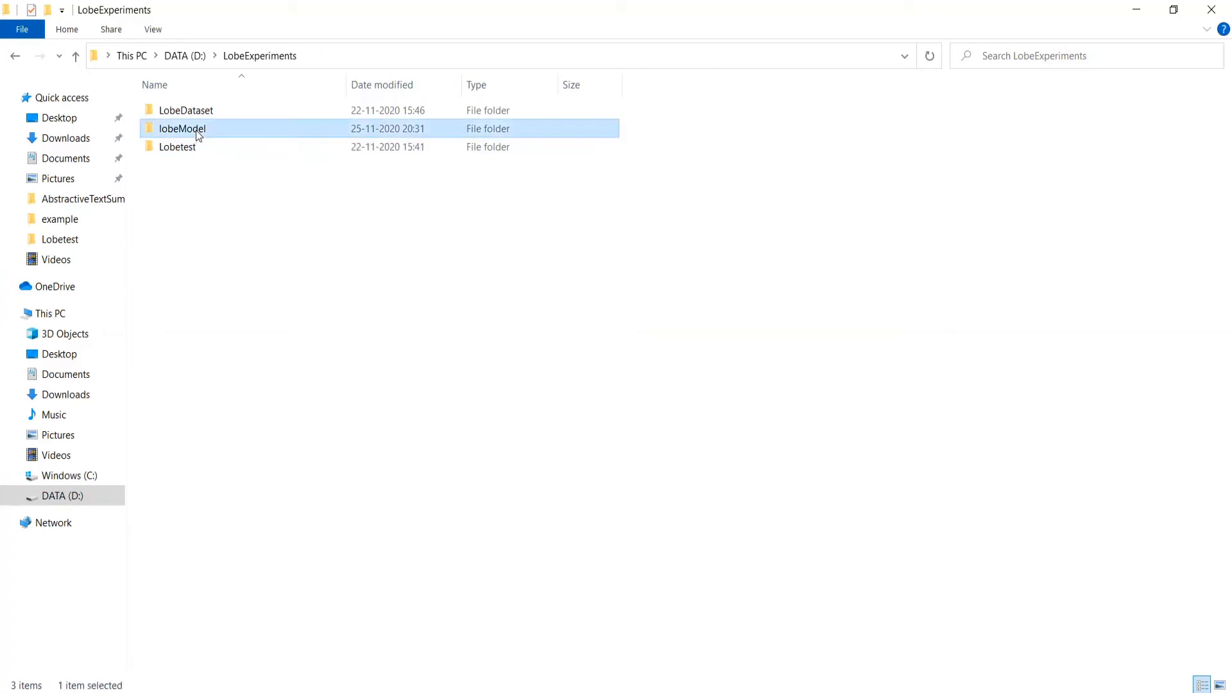
{"action": "left_click", "coordinate": [221, 110]}
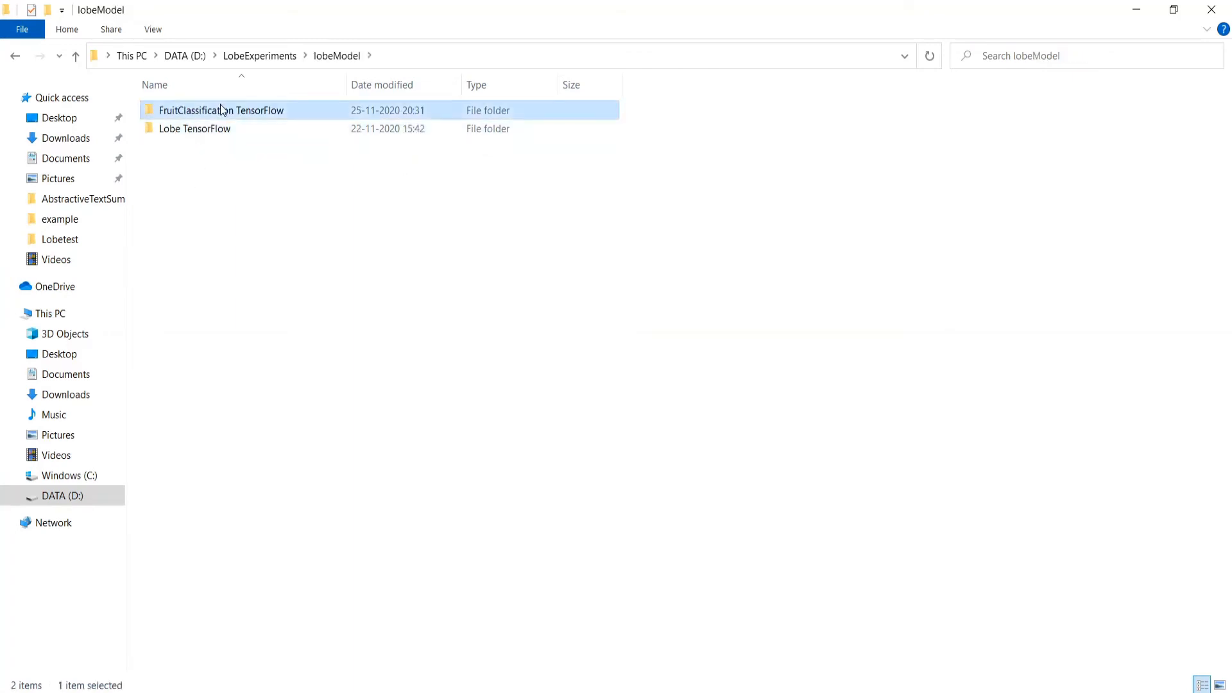
{"action": "mouse_move", "coordinate": [217, 113]}
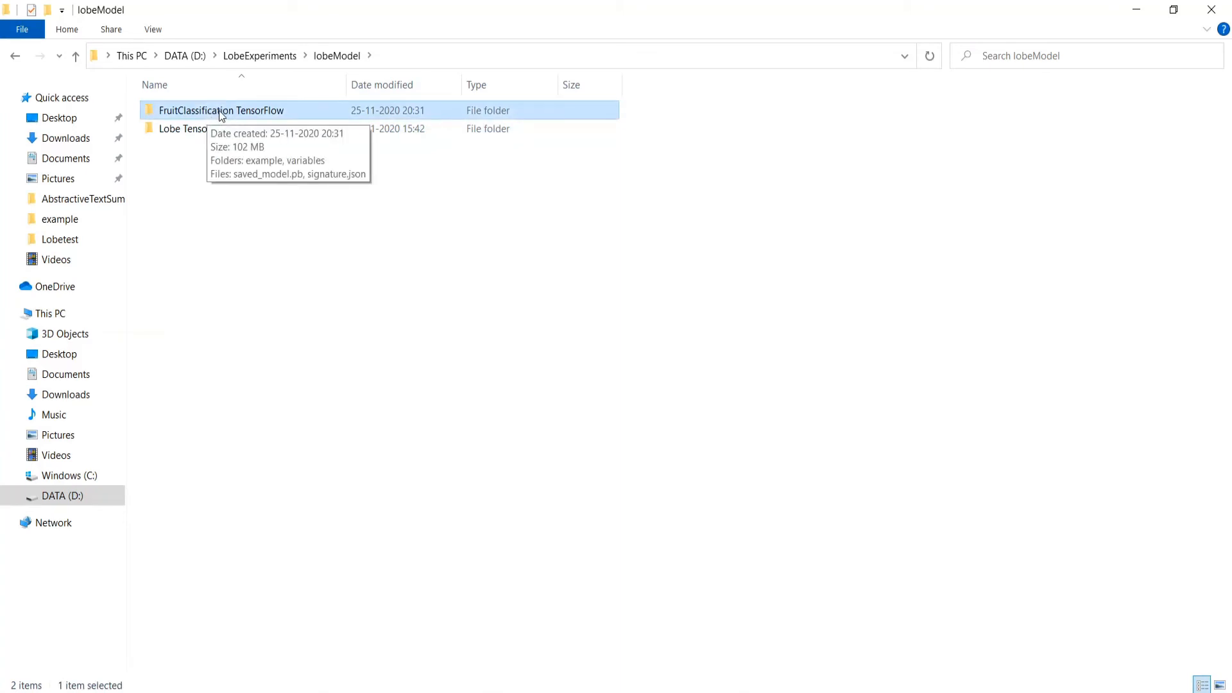
{"action": "double_click", "coordinate": [218, 111]}
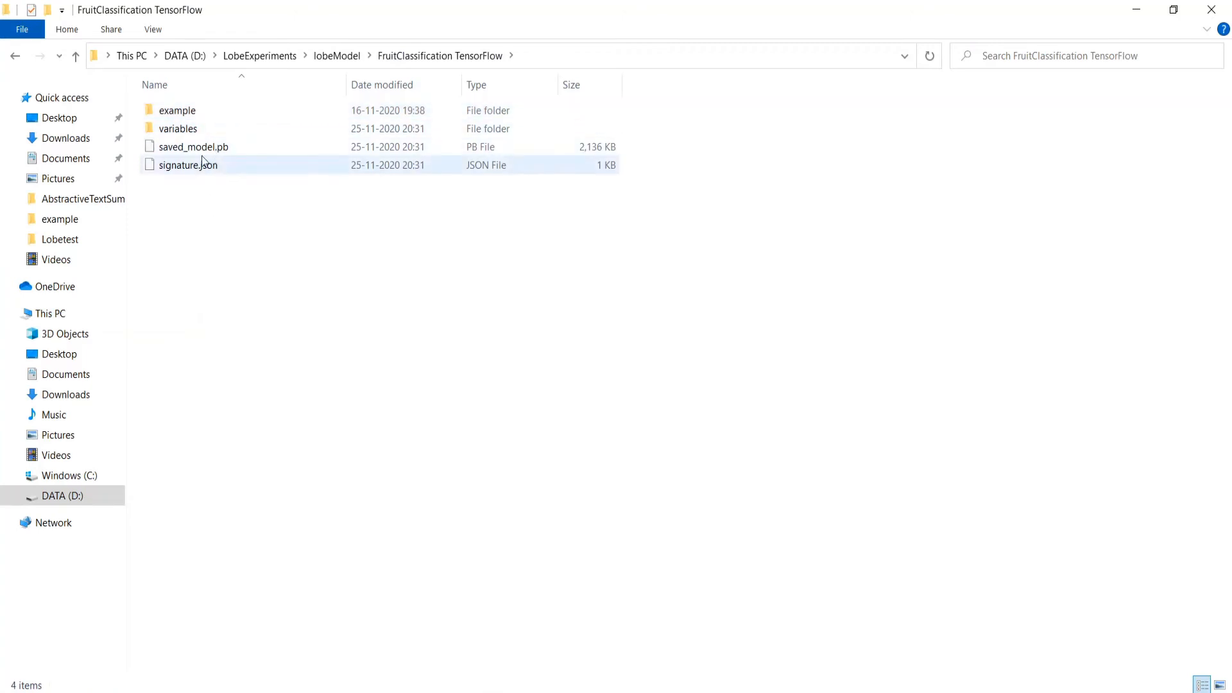
{"action": "mouse_move", "coordinate": [203, 155]}
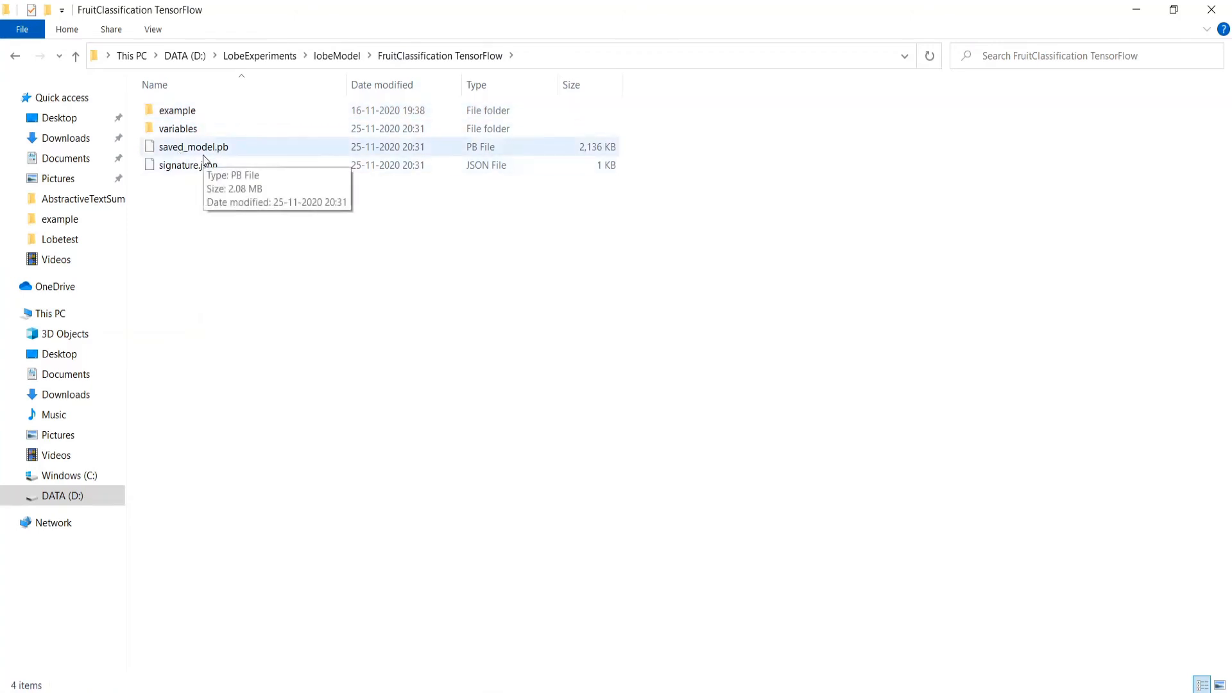
Open the export's example folder, read the package versions in the requirements text file, and close the file
{"action": "double_click", "coordinate": [188, 118]}
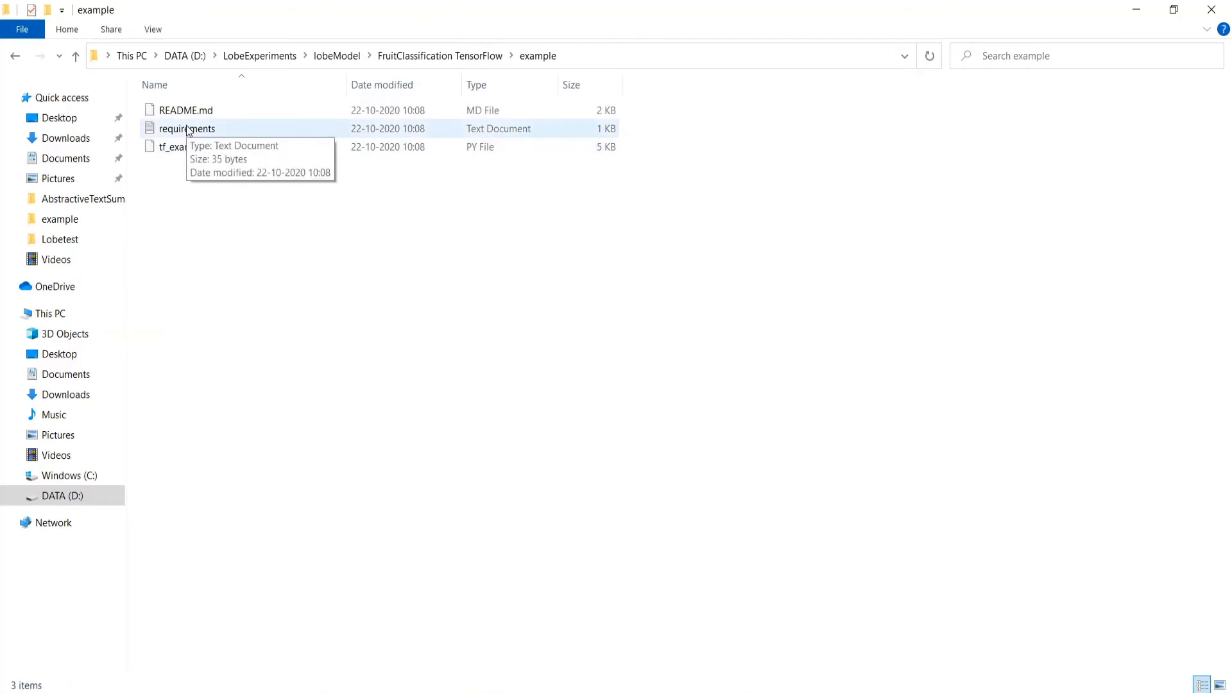
{"action": "double_click", "coordinate": [188, 131]}
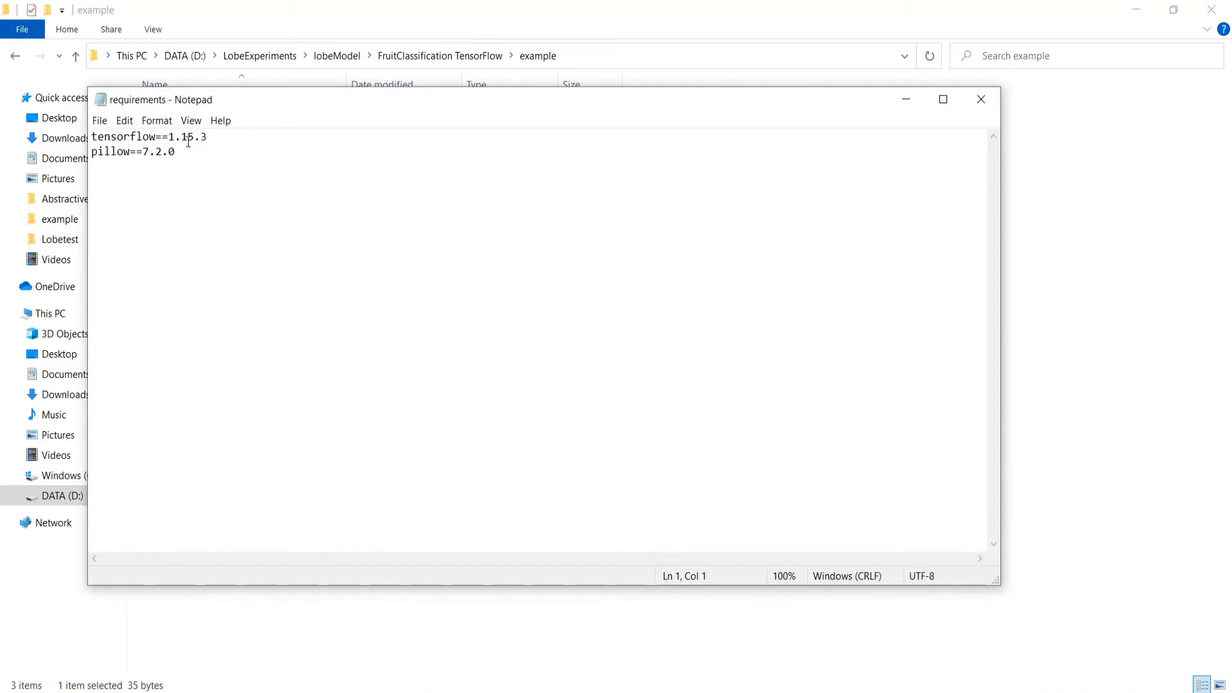
{"action": "left_click", "coordinate": [990, 101]}
Open tf_example.py in Notepad++, read through its model loading and prediction code, and minimize the editor
{"action": "left_click", "coordinate": [196, 151]}
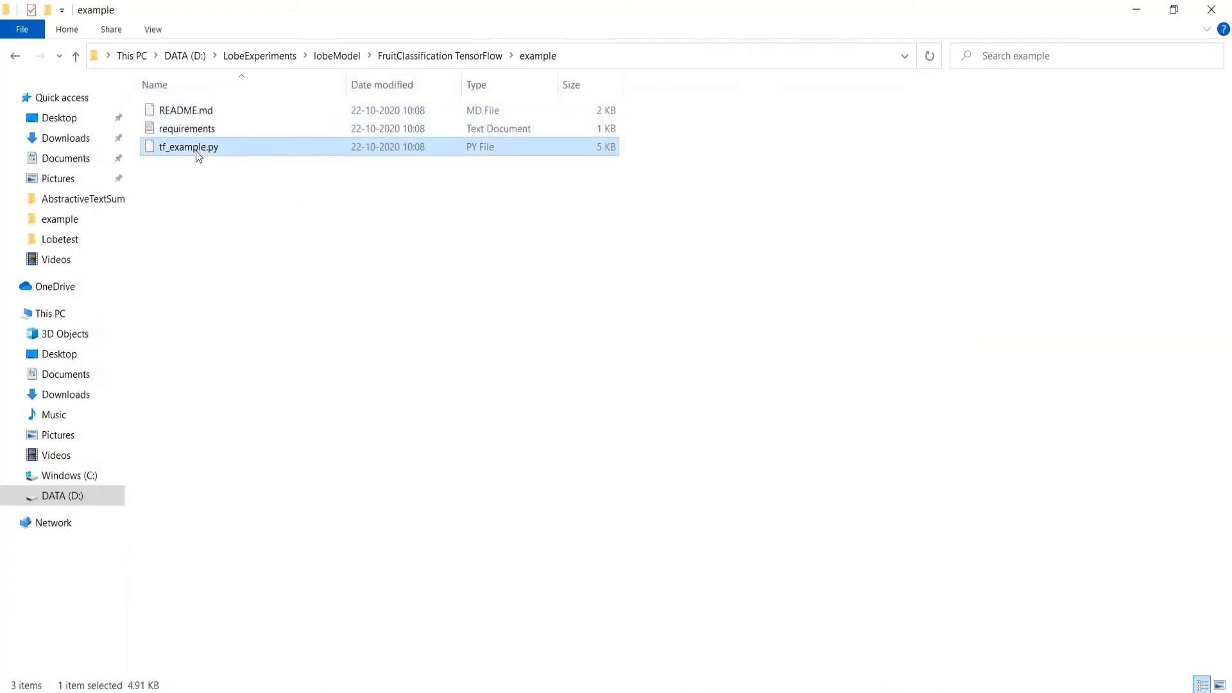
{"action": "right_click", "coordinate": [197, 153]}
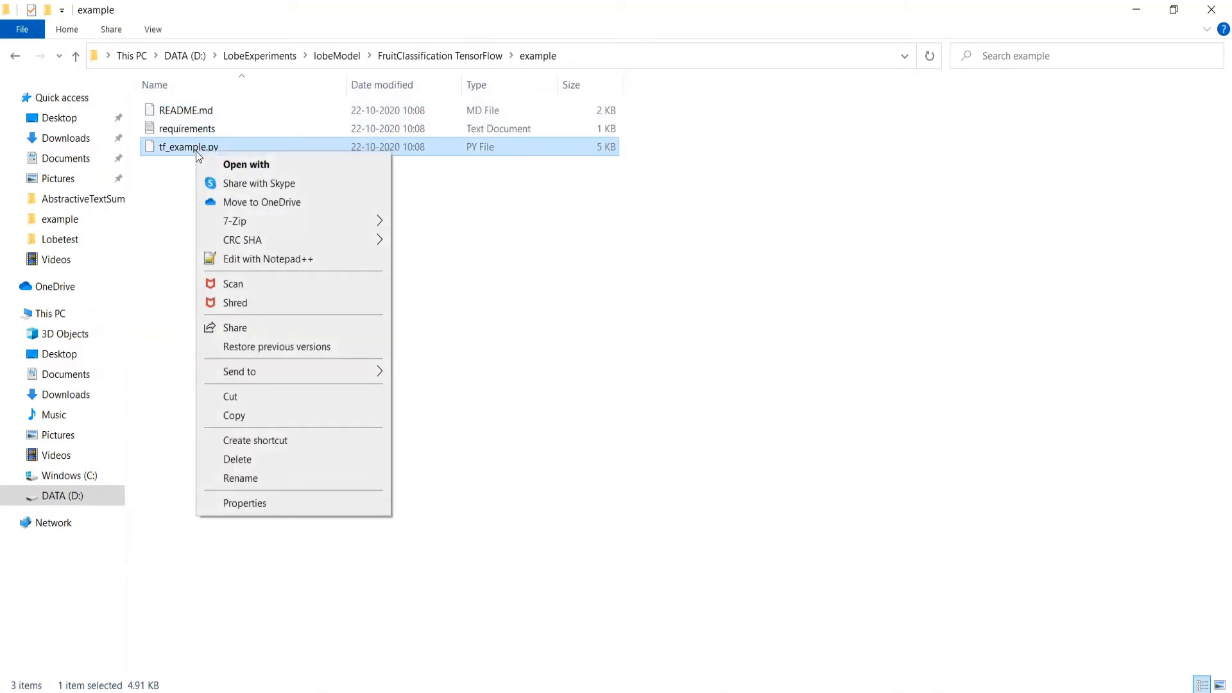
{"action": "left_click", "coordinate": [281, 262]}
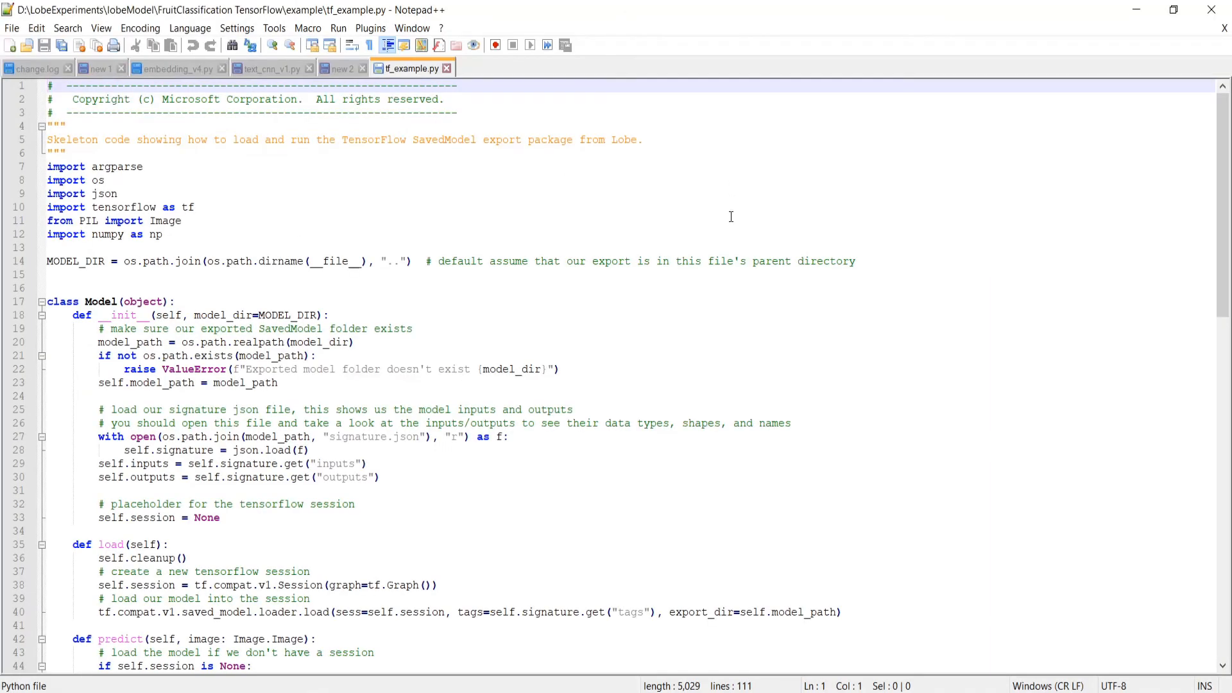
{"action": "scroll", "coordinate": [731, 216], "scroll_direction": "down", "scroll_amount": 1}
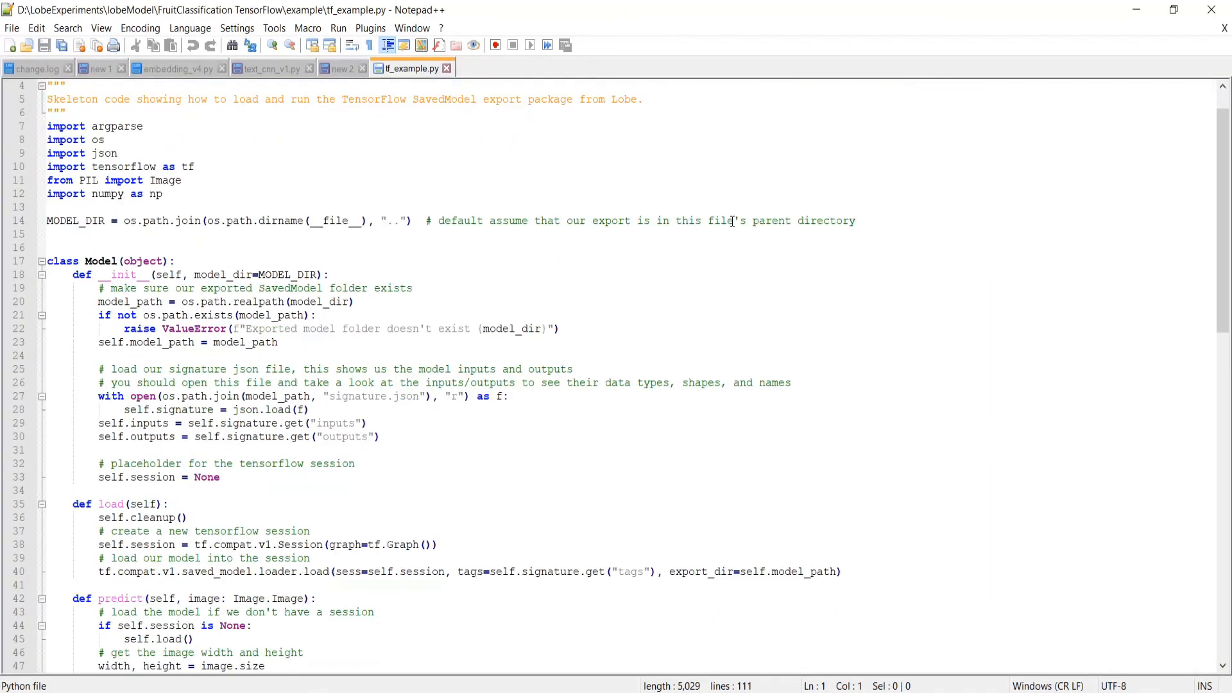
{"action": "scroll", "coordinate": [732, 220], "scroll_direction": "down", "scroll_amount": 20}
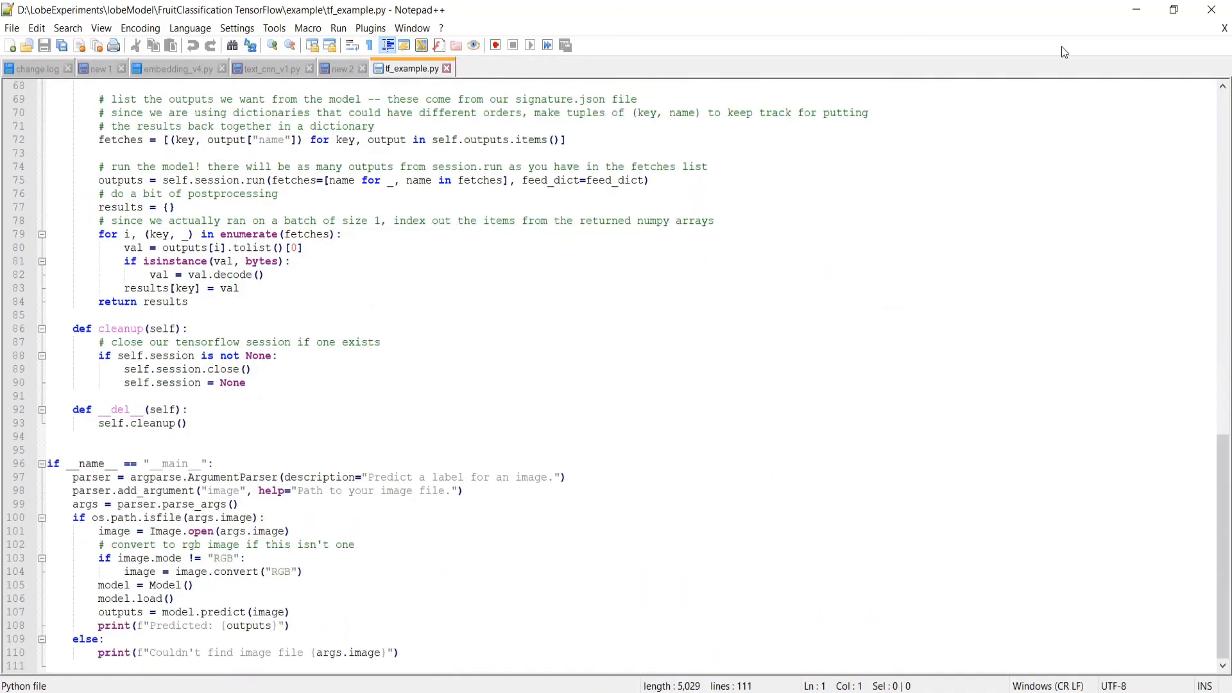
{"action": "left_click", "coordinate": [1137, 9]}
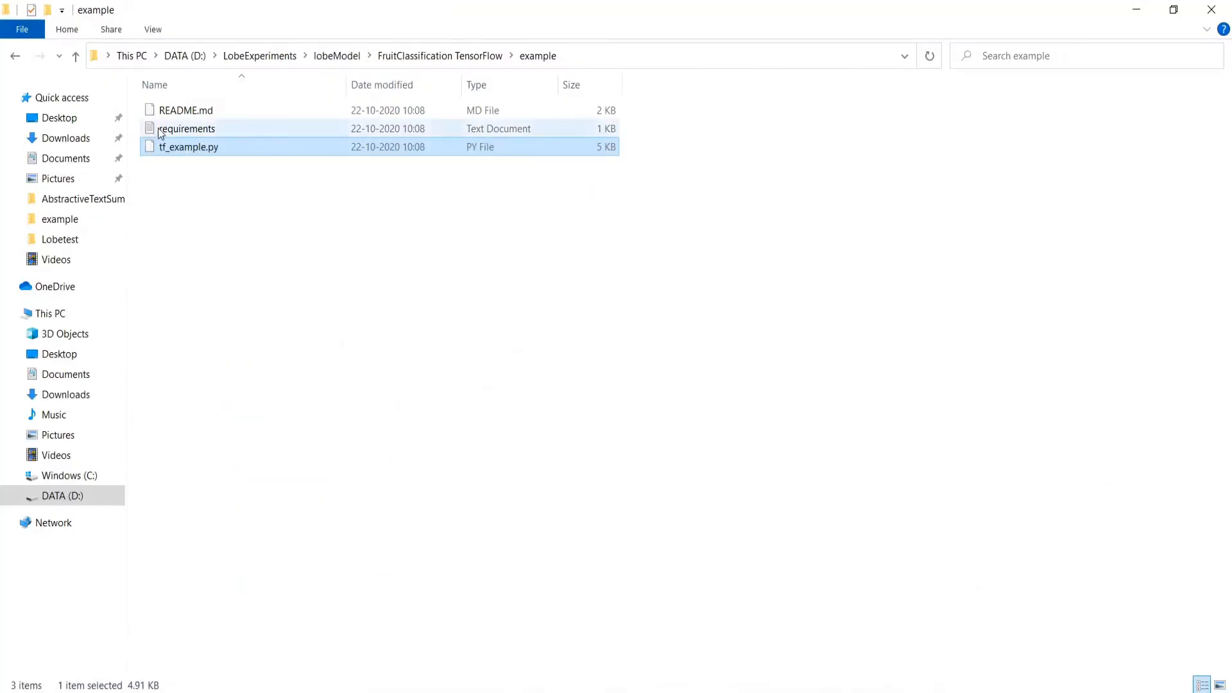
Open README.md from the example folder in Notepad++
{"action": "left_click", "coordinate": [169, 113]}
{"action": "right_click", "coordinate": [169, 112]}
{"action": "left_click", "coordinate": [250, 220]}
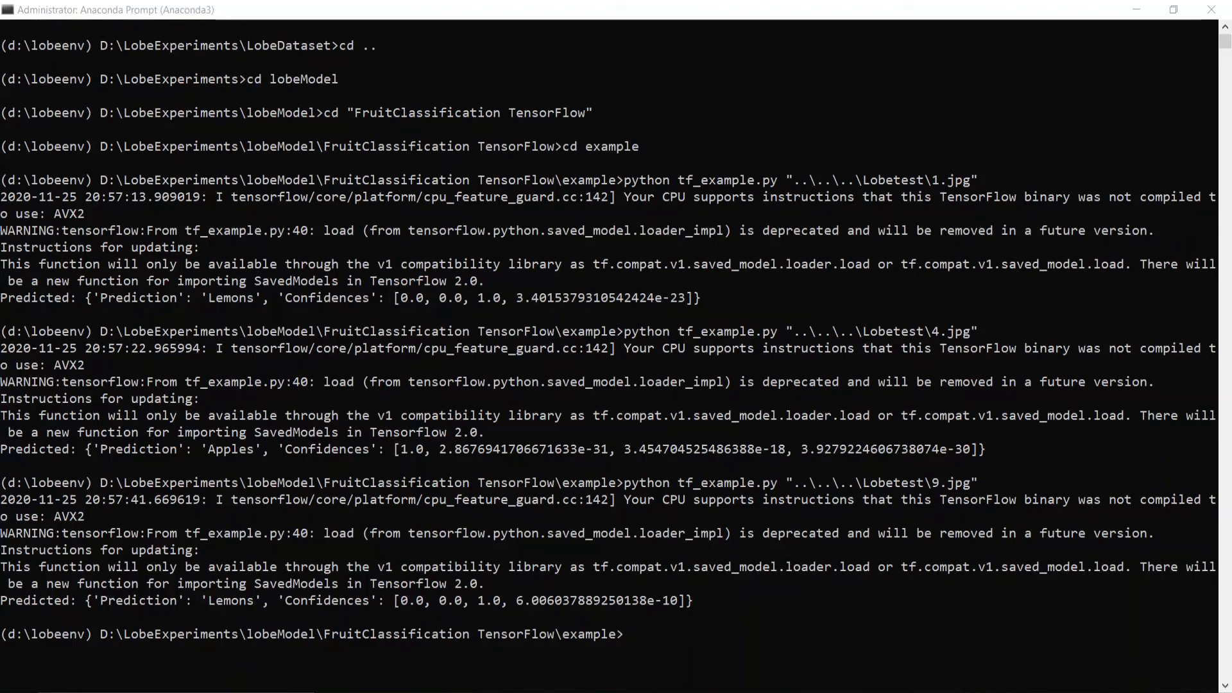
Compare the tf_example.py predictions in Anaconda Prompt with the test images in the Lobetest folder
{"action": "key", "text": "alt+Tab"}
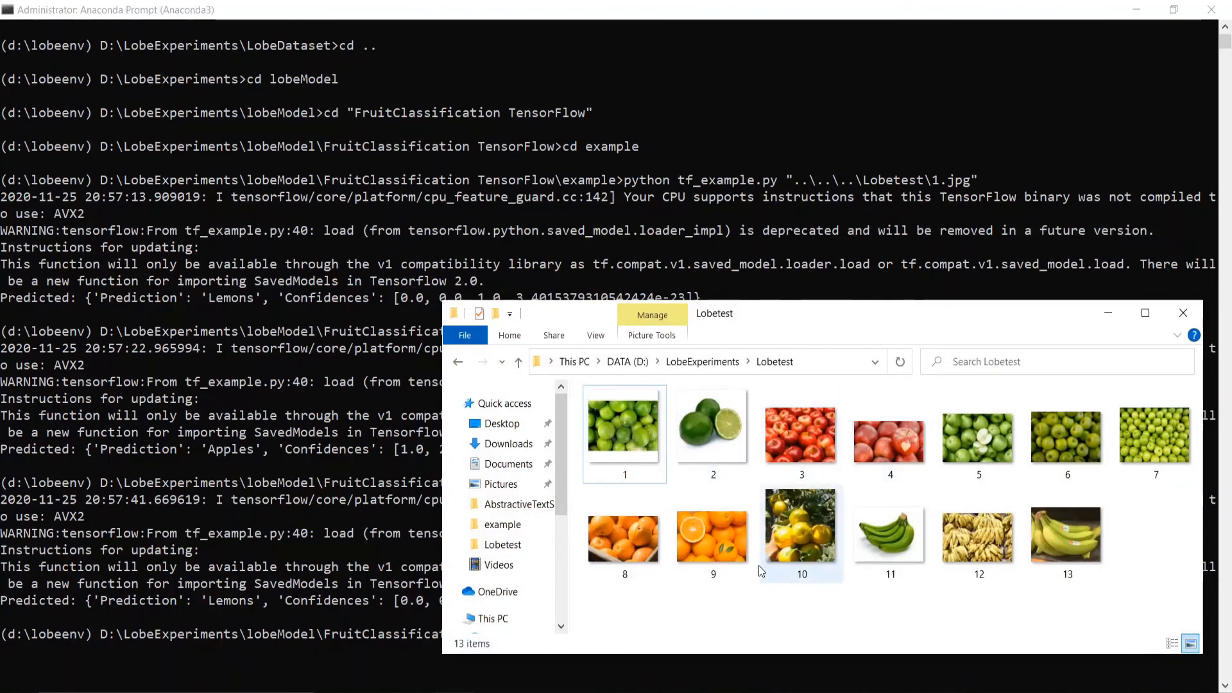
{"action": "left_click", "coordinate": [1115, 319]}
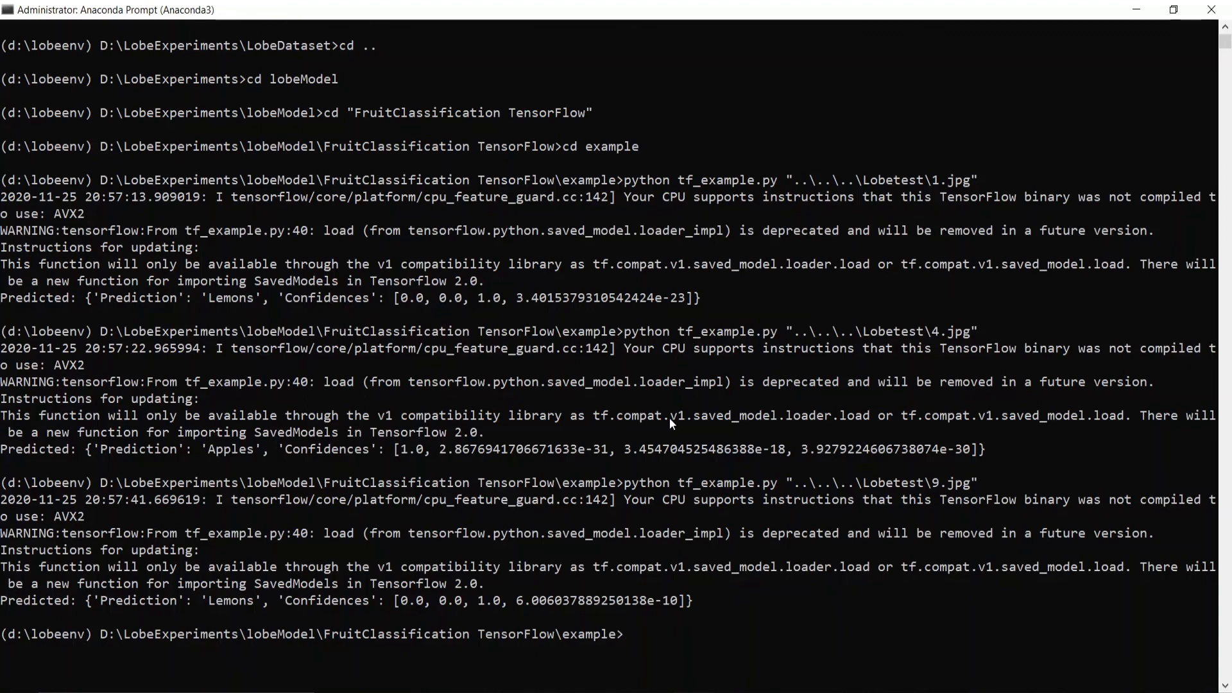
Switch back to Lobe, open the FruitClassification project, and look over the application's main options
{"action": "key", "text": "alt+Tab"}
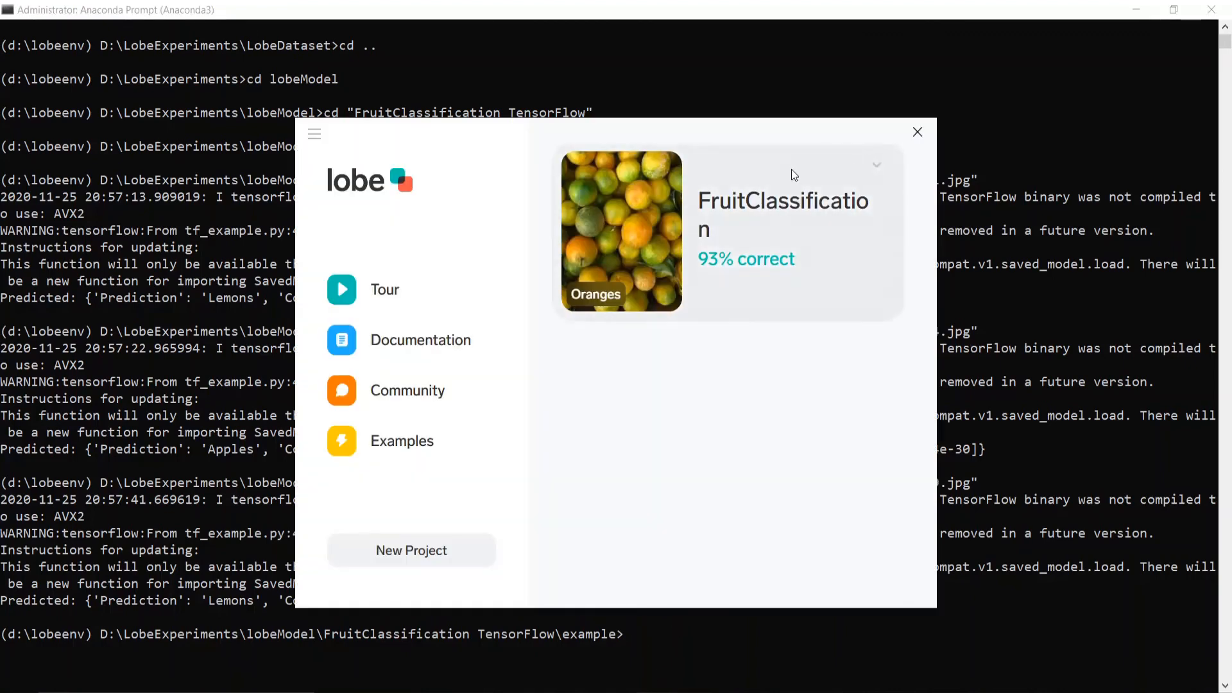
{"action": "left_click", "coordinate": [641, 224]}
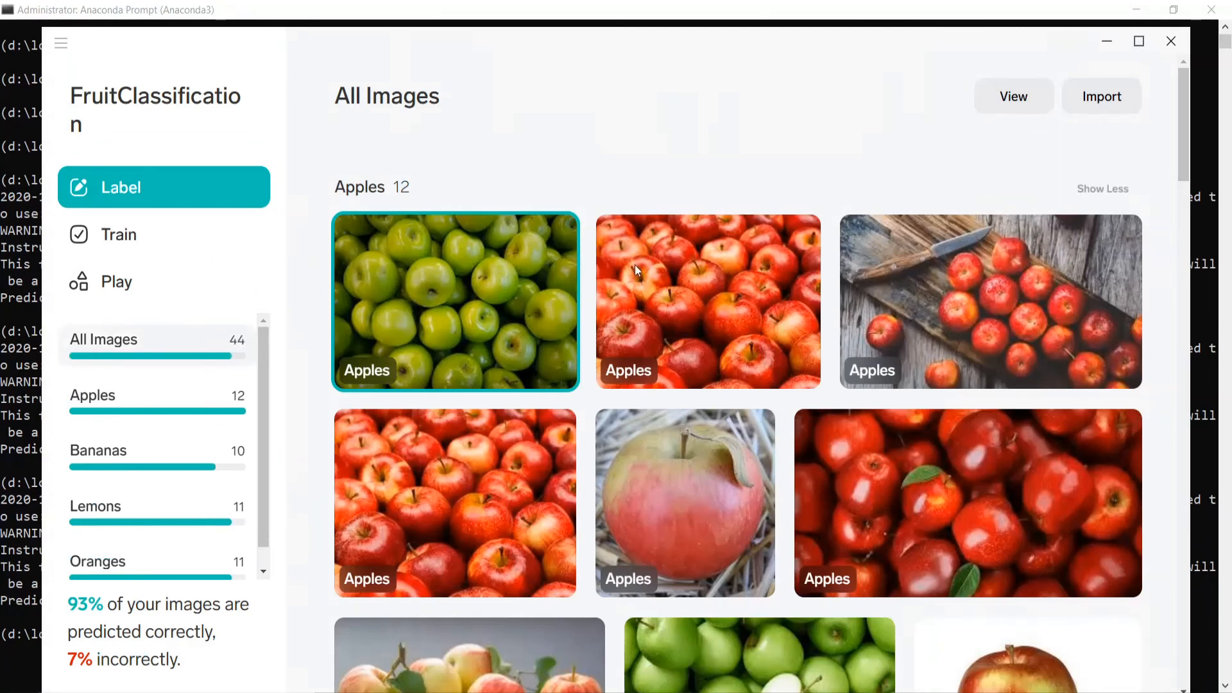
{"action": "left_click", "coordinate": [64, 50]}
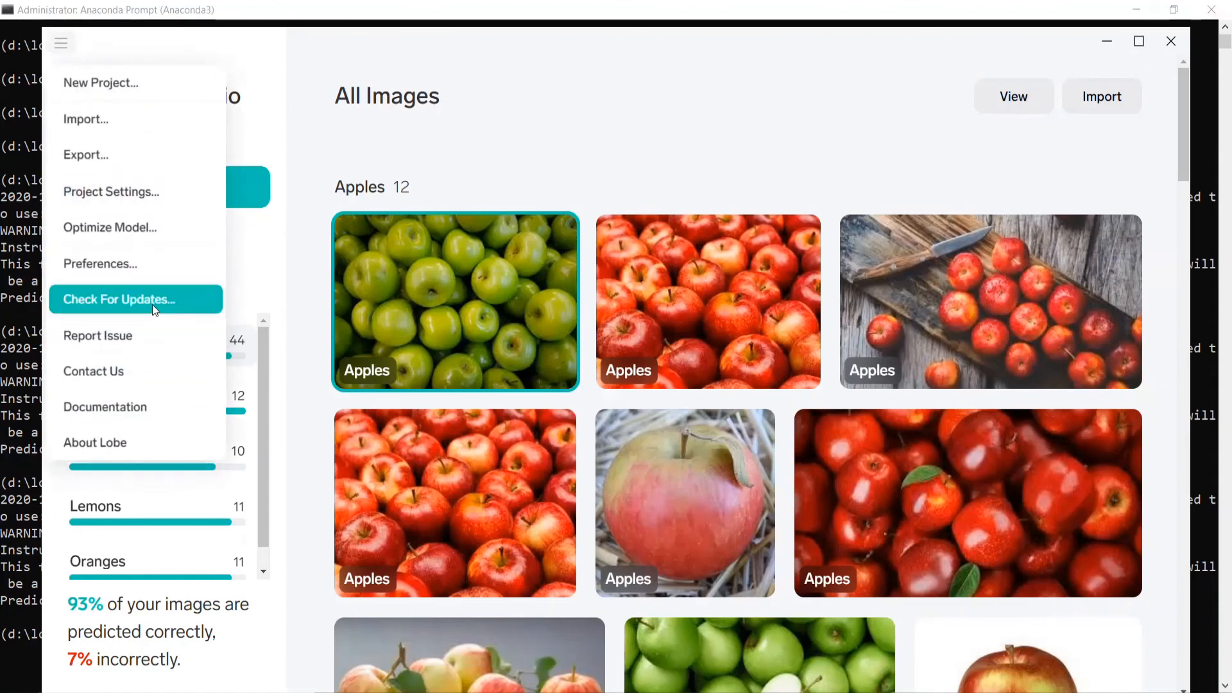
{"action": "left_click", "coordinate": [359, 135]}
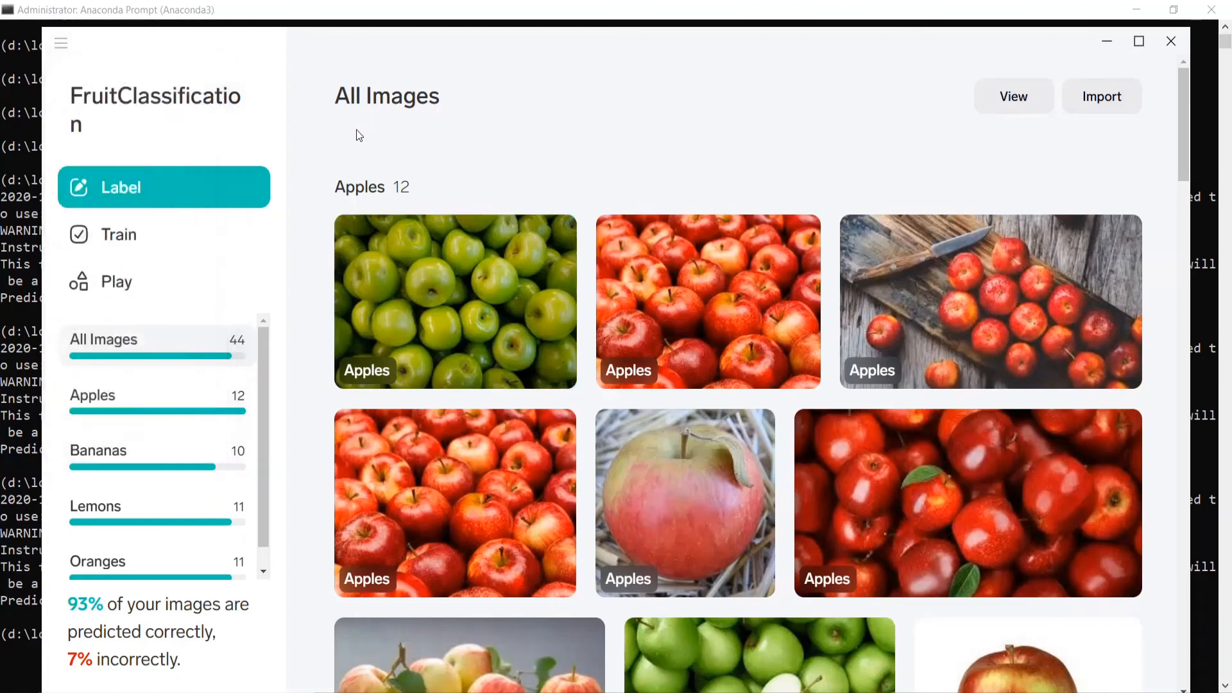